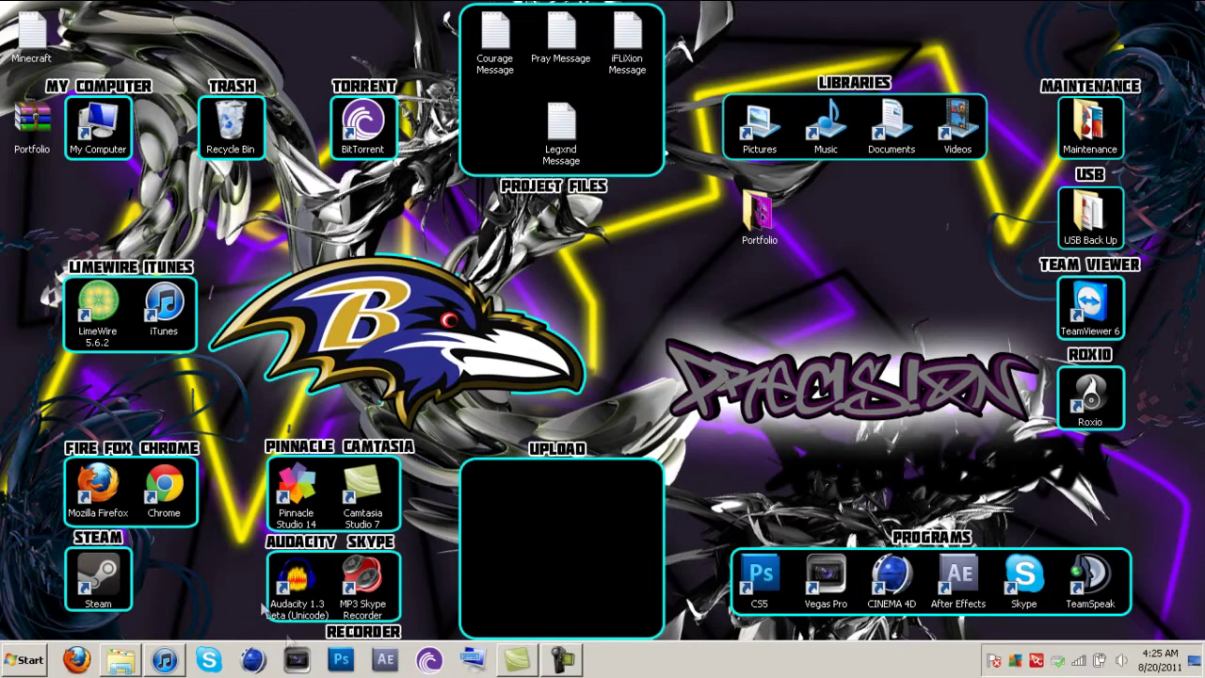
Step: Open Cinema 4D and add a text spline reading "OG Precision"
click(264, 659)
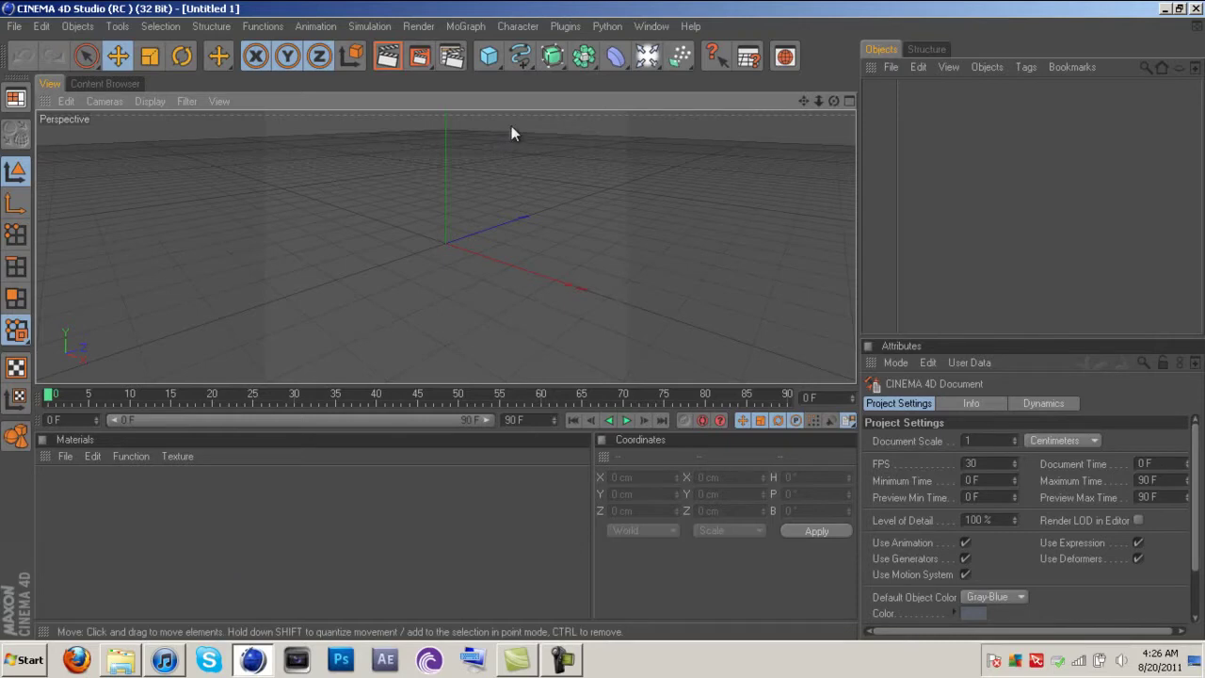
click(522, 58)
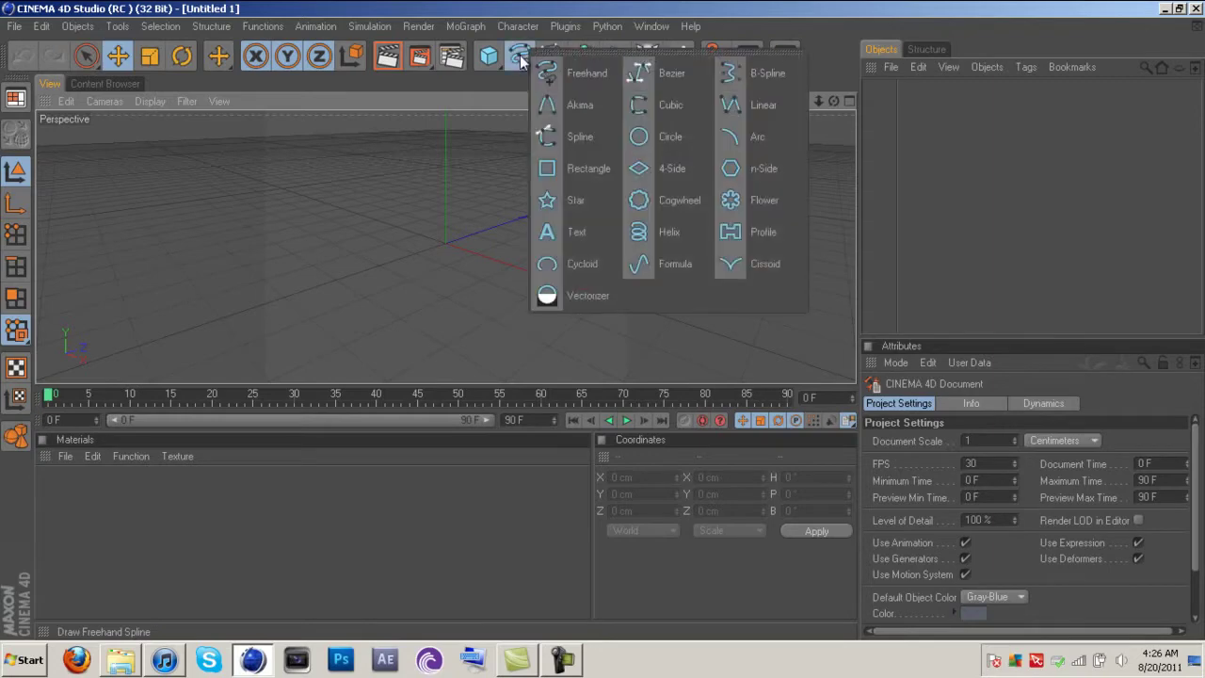
click(565, 233)
drag(1047, 465, 834, 452)
text(O)
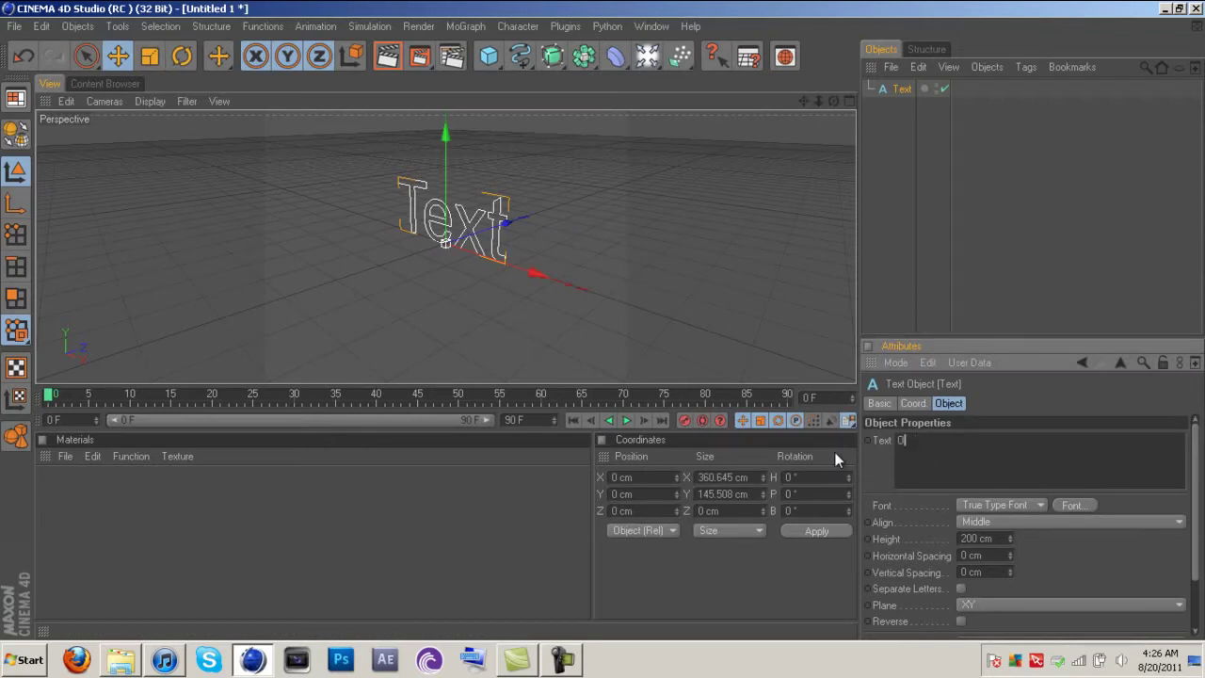
text(G Frecision)
click(891, 469)
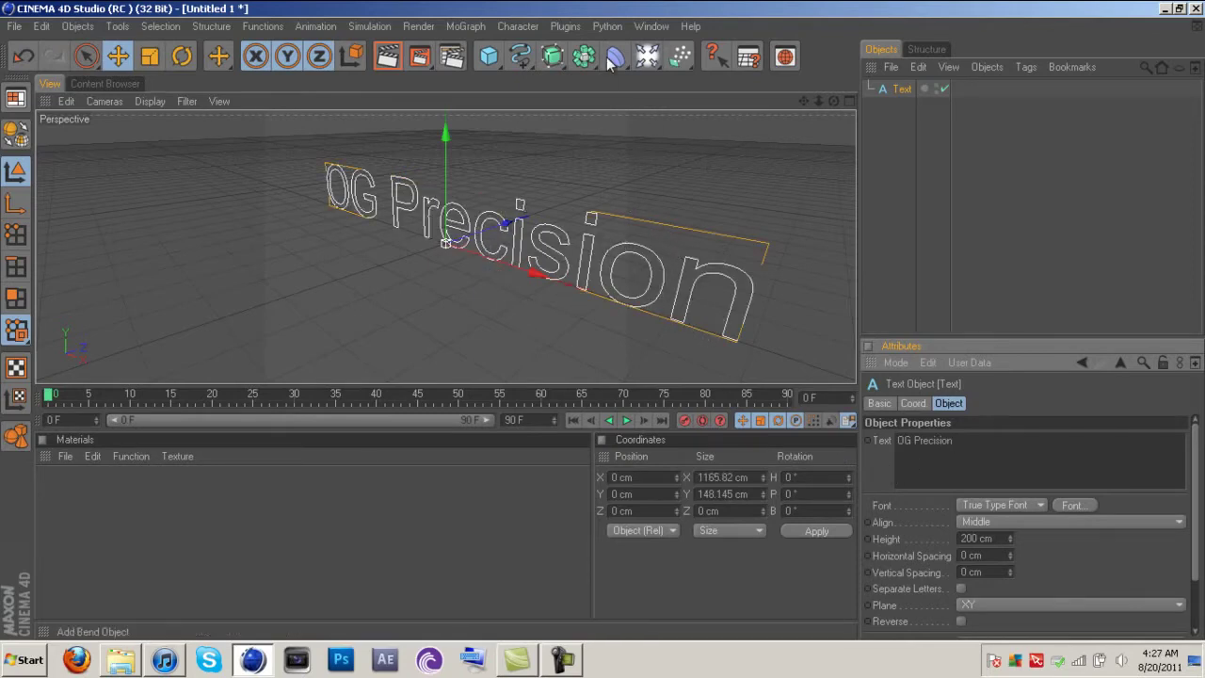
Step: Add an Extrude NURBS object and nest the text spline inside it
click(553, 56)
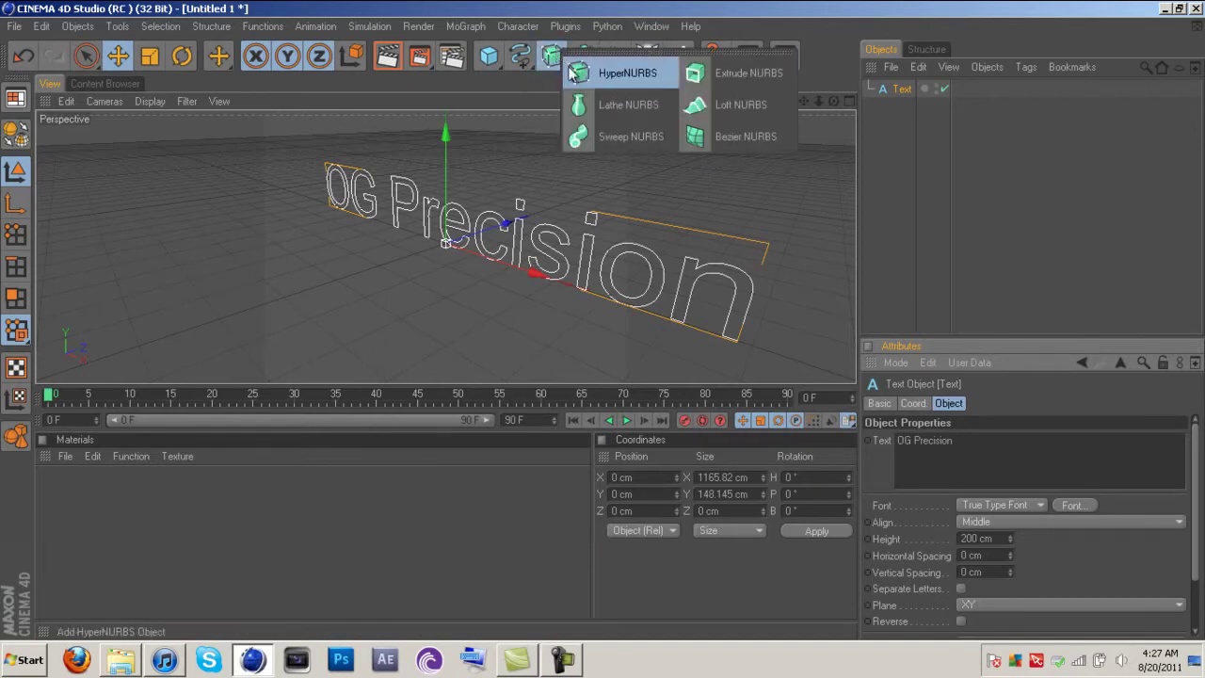
click(732, 75)
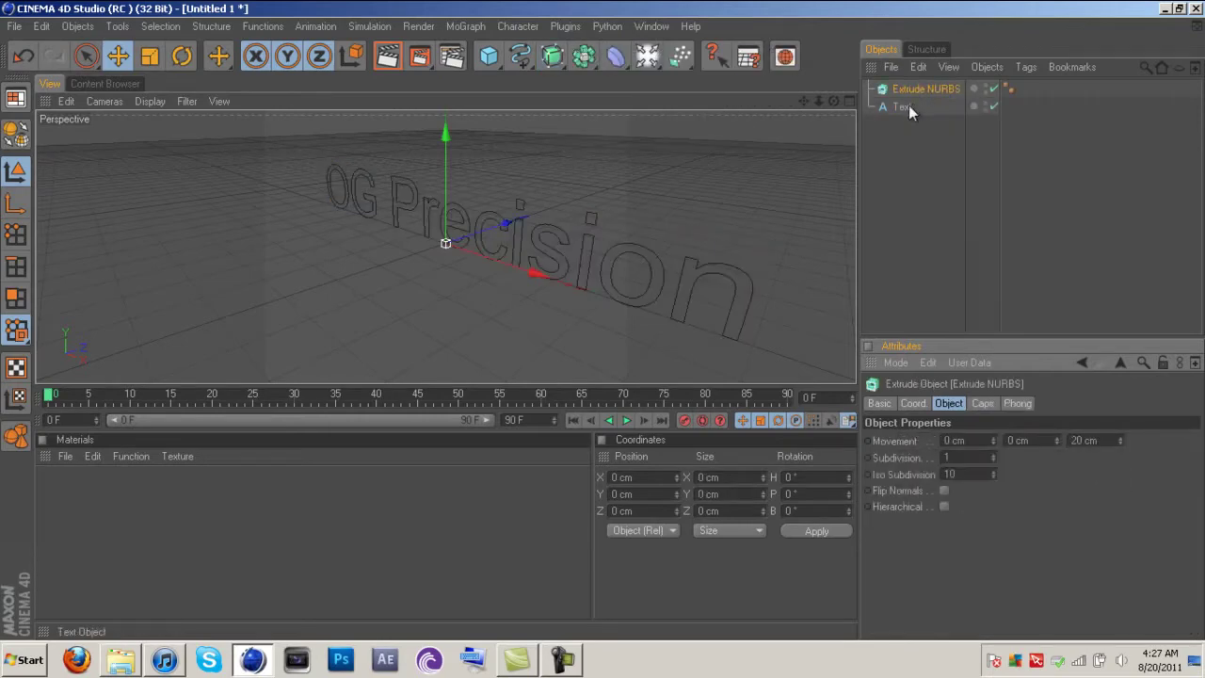
click(902, 108)
drag(904, 108, 908, 90)
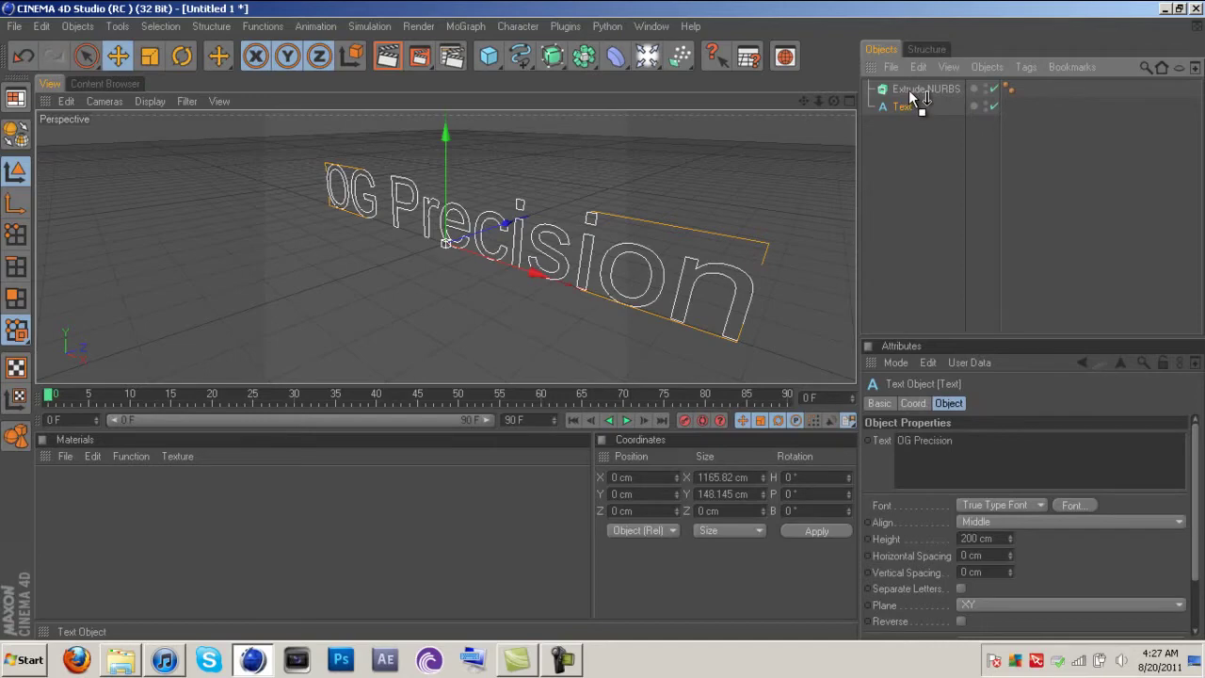
drag(908, 87, 909, 86)
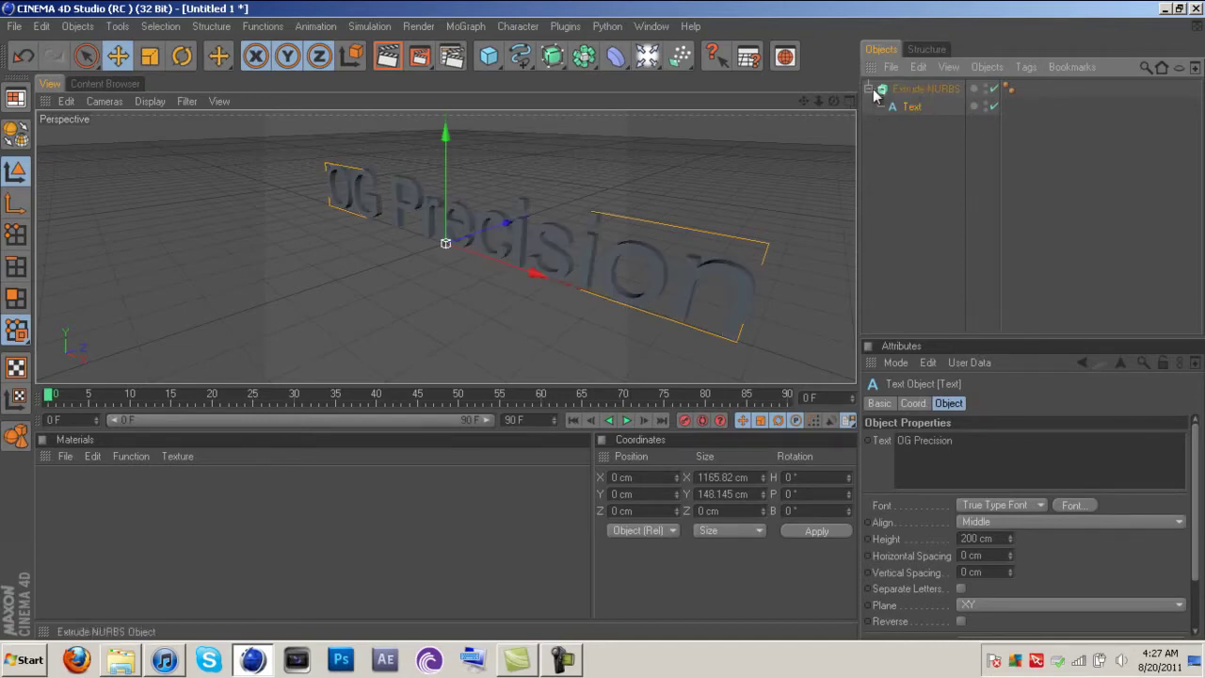
Step: Set the Extrude NURBS Z movement to 80 cm and reduce it to 60 cm
click(903, 92)
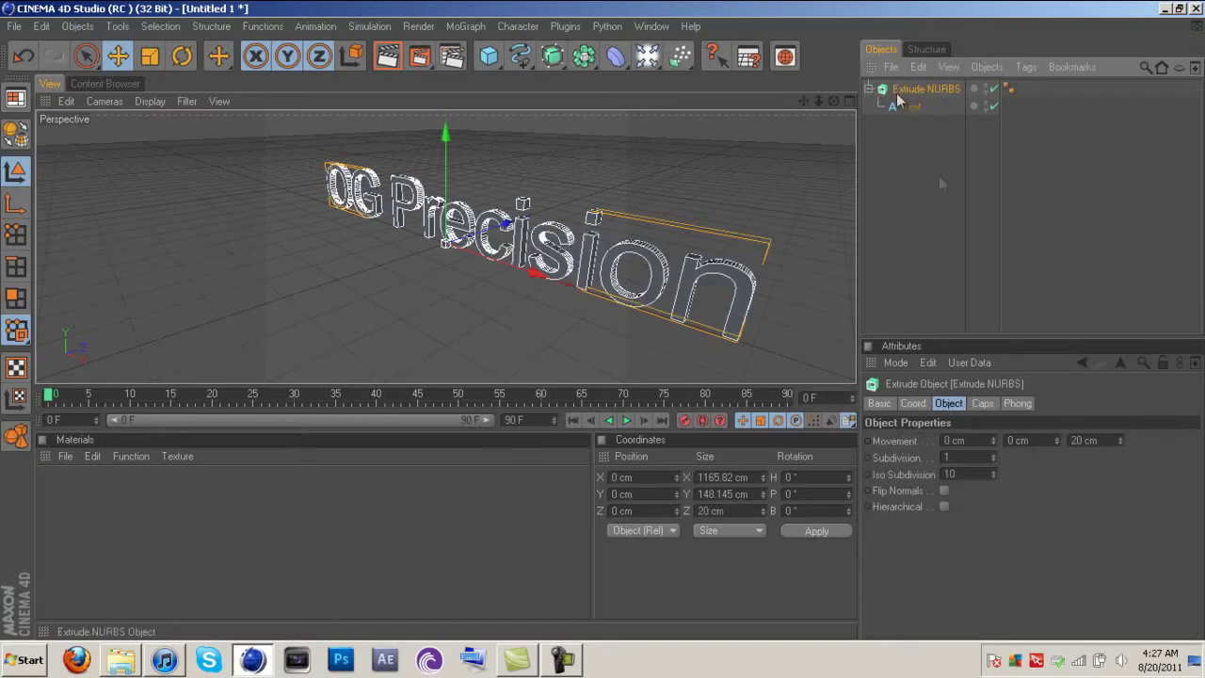
double_click(1074, 440)
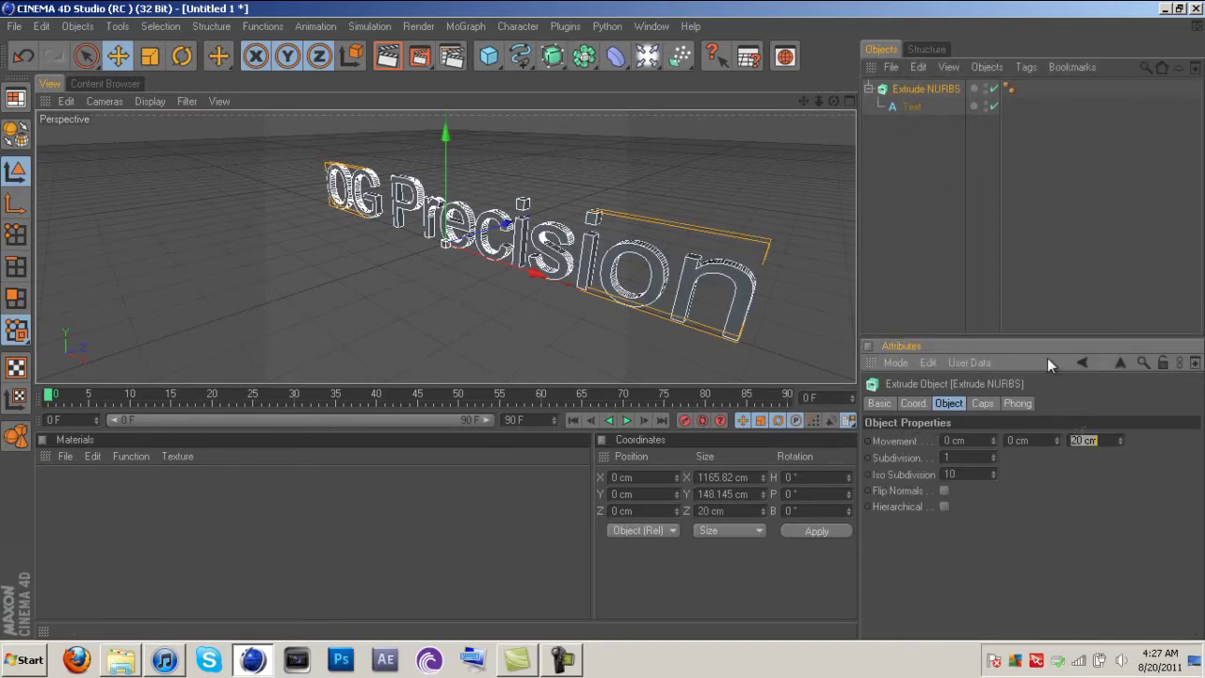
text(80)
key(Return)
click(1085, 442)
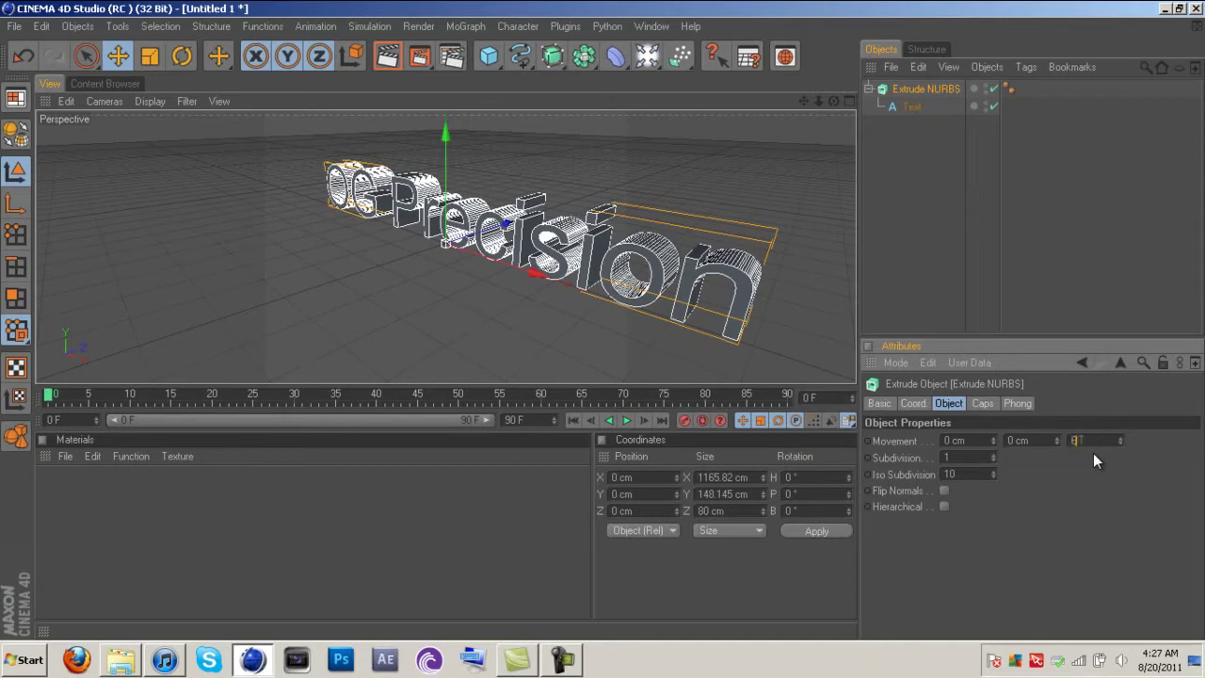
text(60)
key(Return)
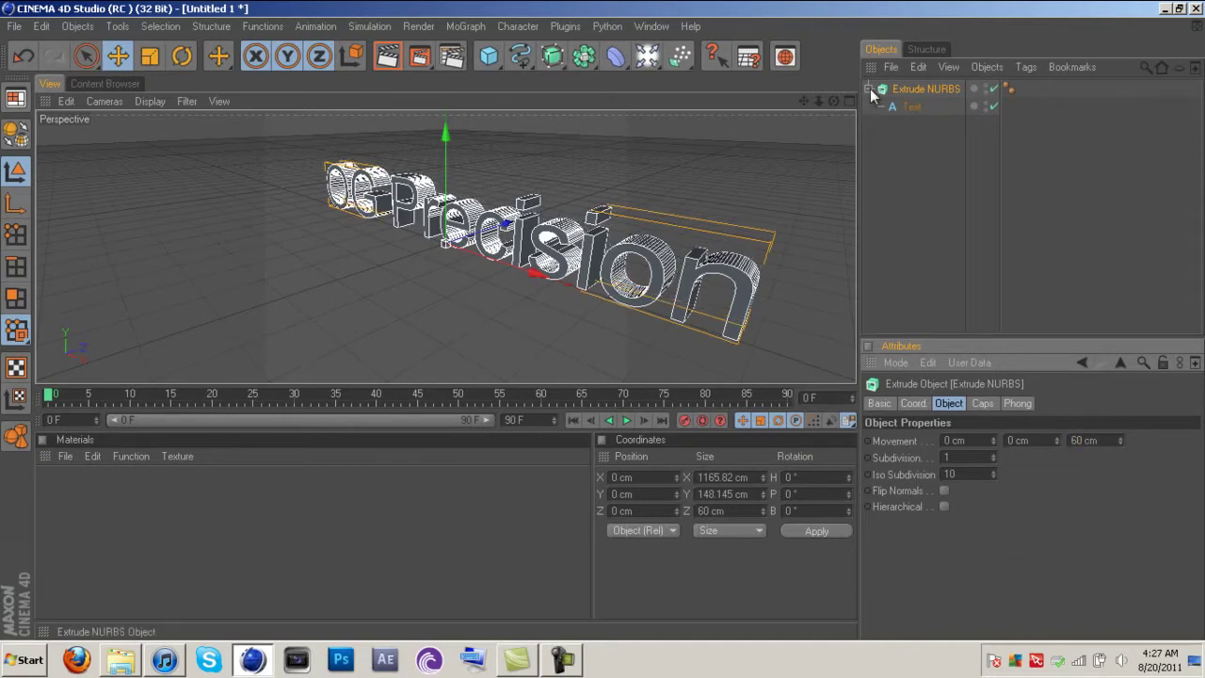
Step: Change the font of the "OG Precision" text spline to the CGF Locust typeface
click(910, 110)
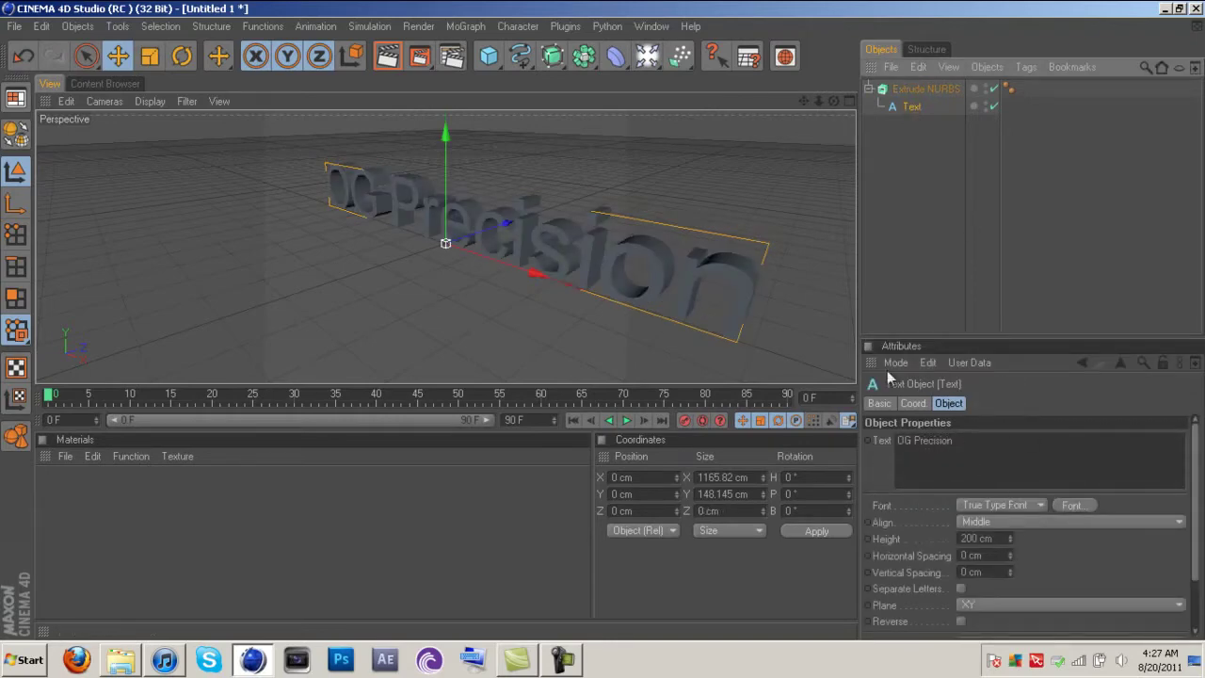
drag(955, 445, 883, 450)
click(1011, 457)
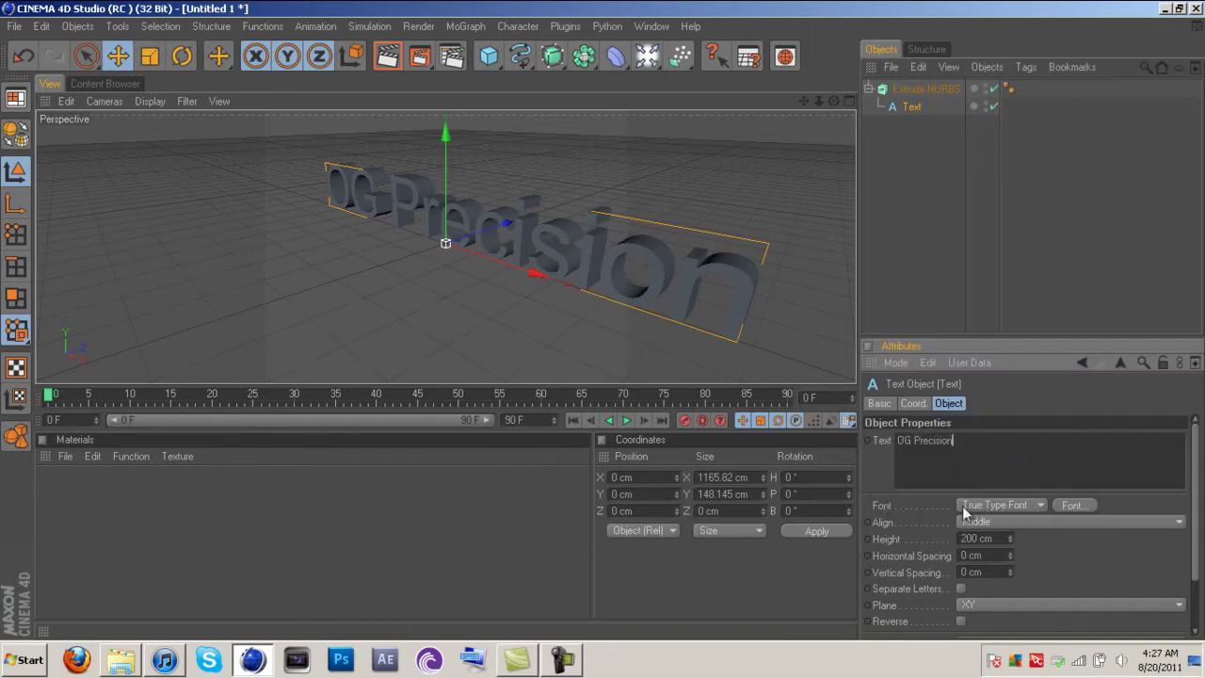
click(1073, 505)
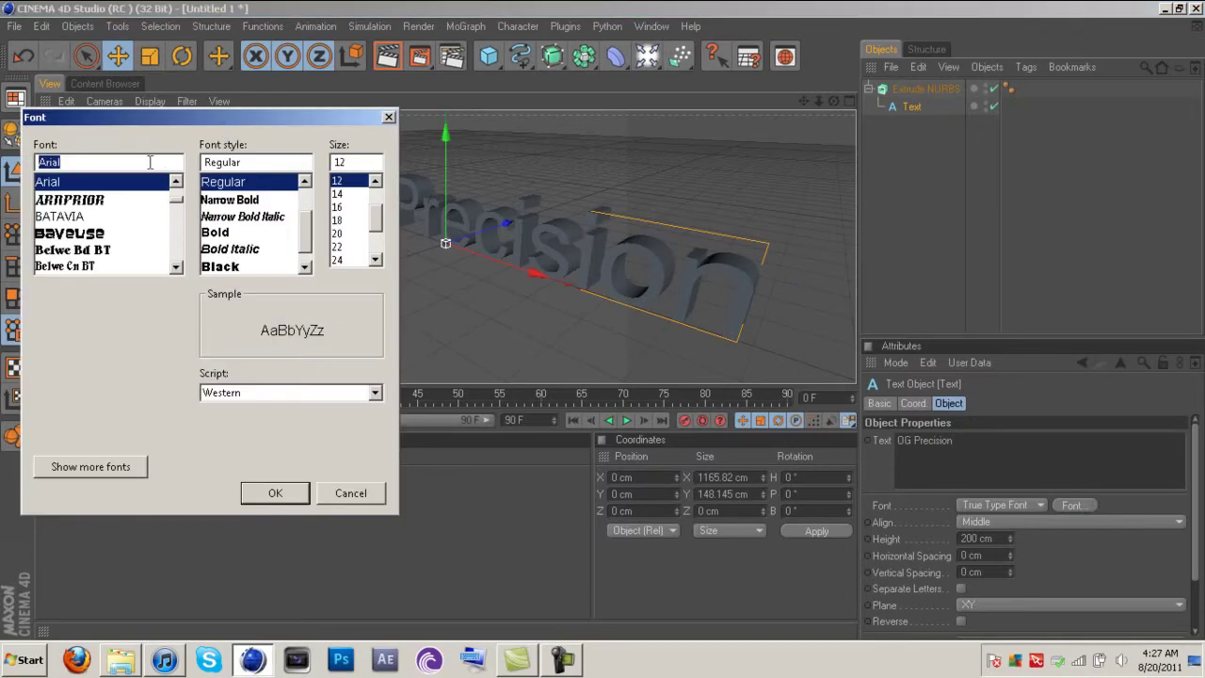
scroll(99, 231, down, 6)
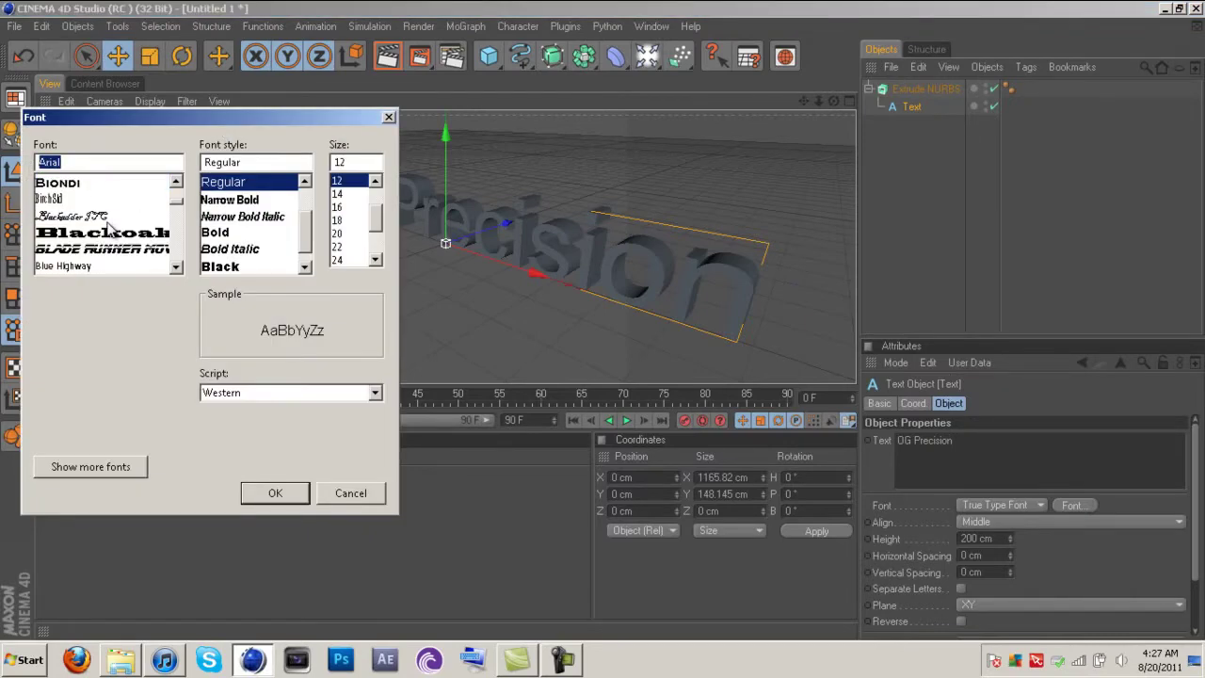
scroll(81, 220, down, 2)
scroll(81, 220, down, 8)
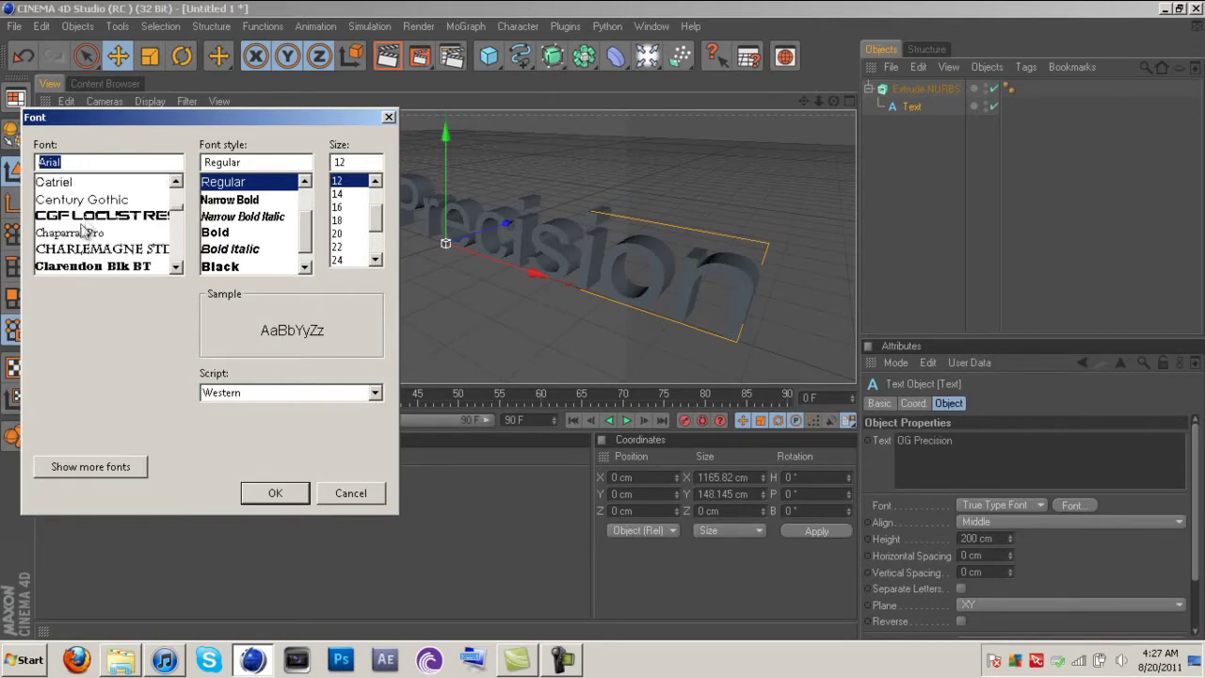
click(84, 215)
click(275, 492)
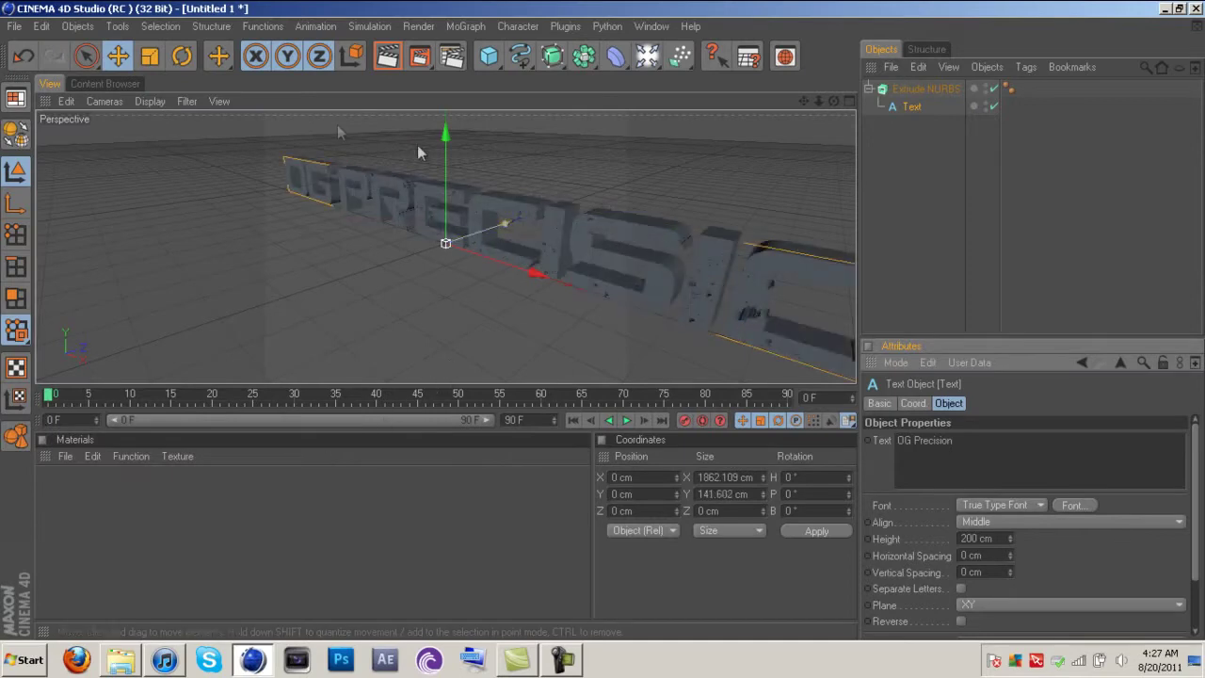
Step: Collapse the Extrude NURBS hierarchy and duplicate the whole extruded text object
drag(834, 101, 597, 331)
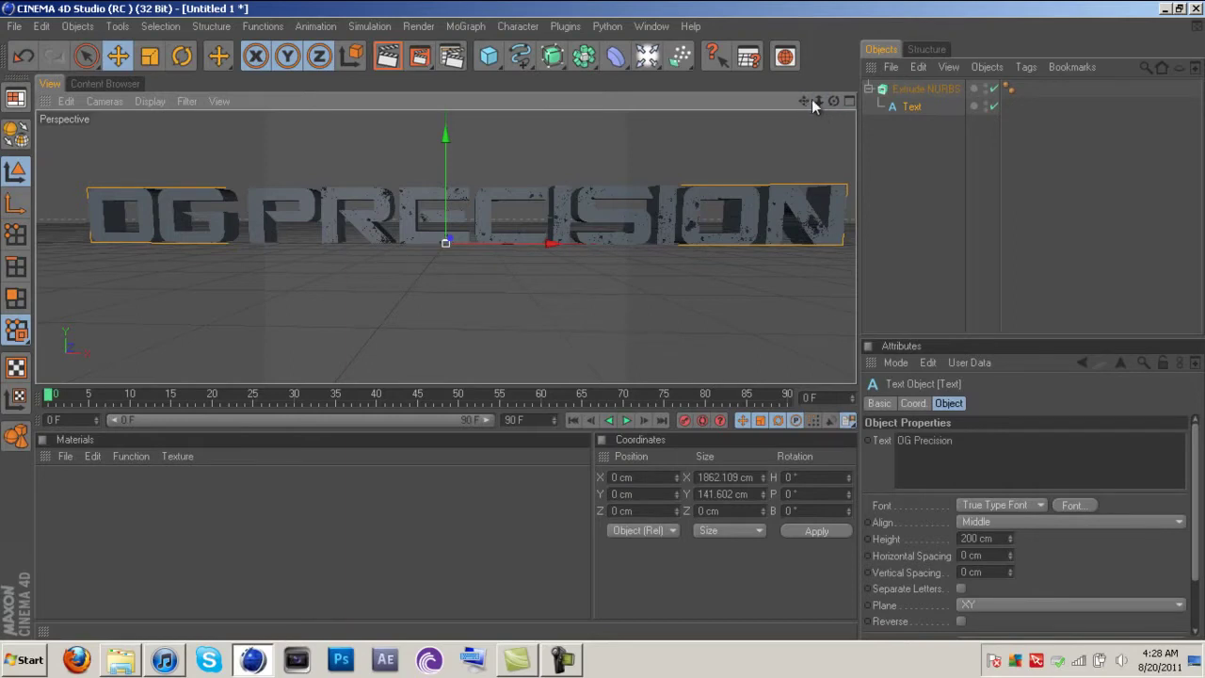
drag(818, 99, 613, 323)
click(979, 447)
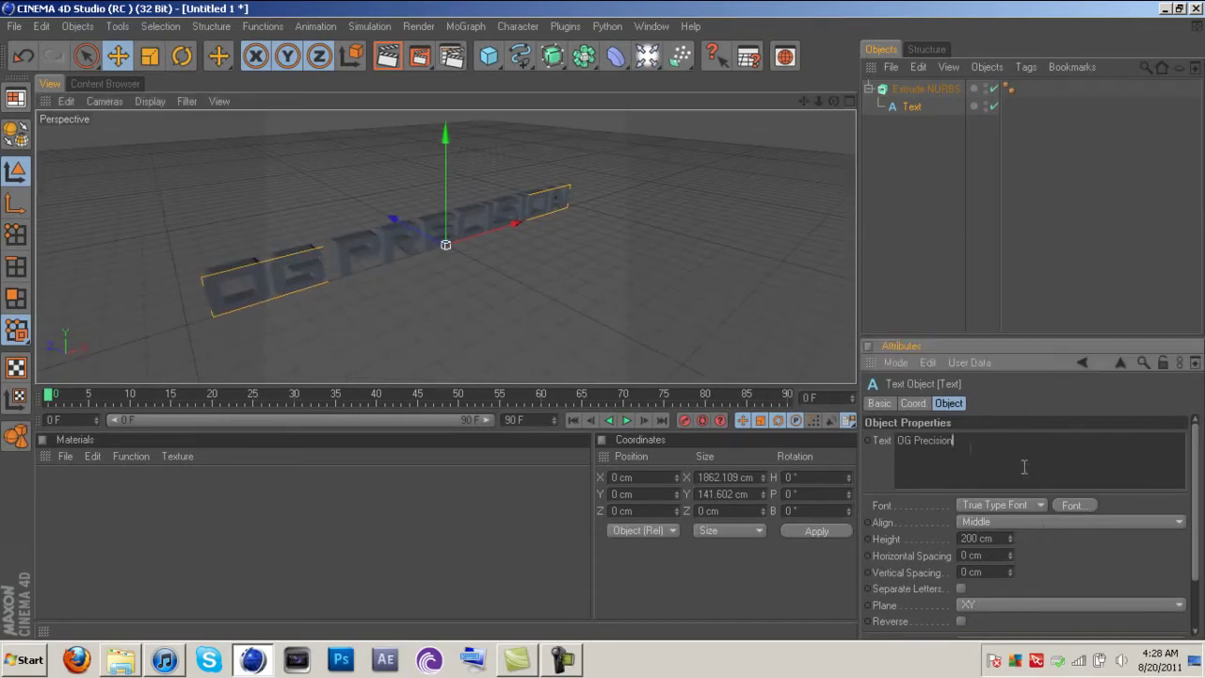
click(867, 86)
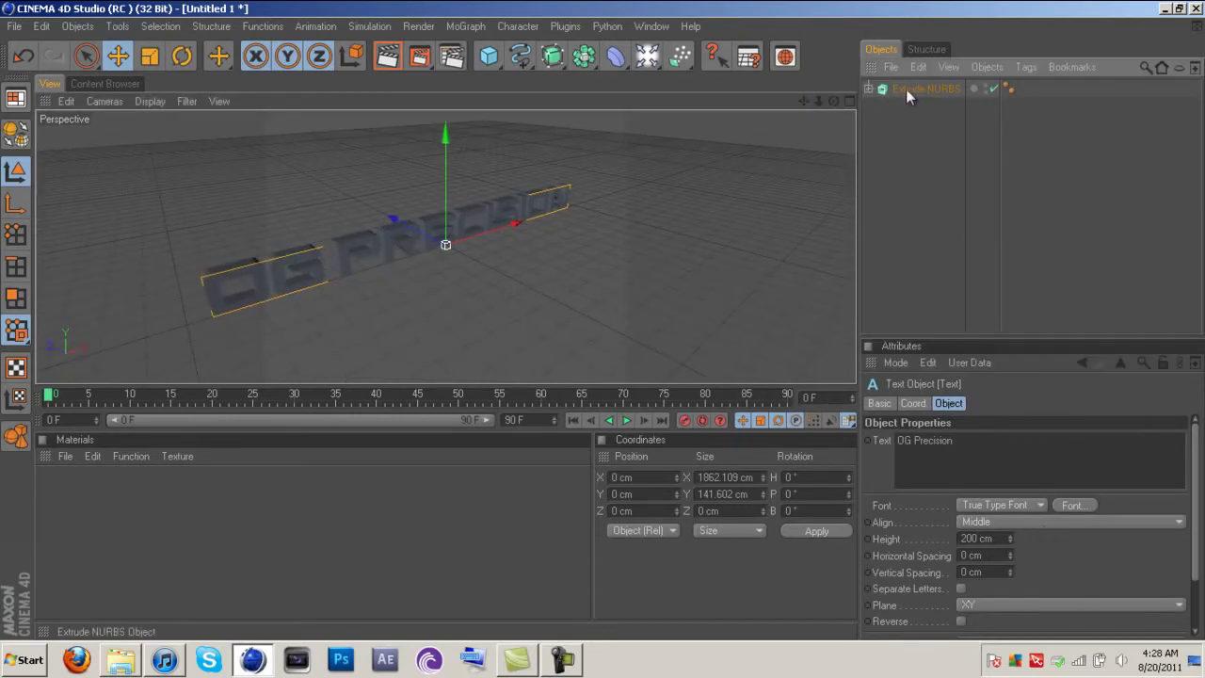
click(908, 88)
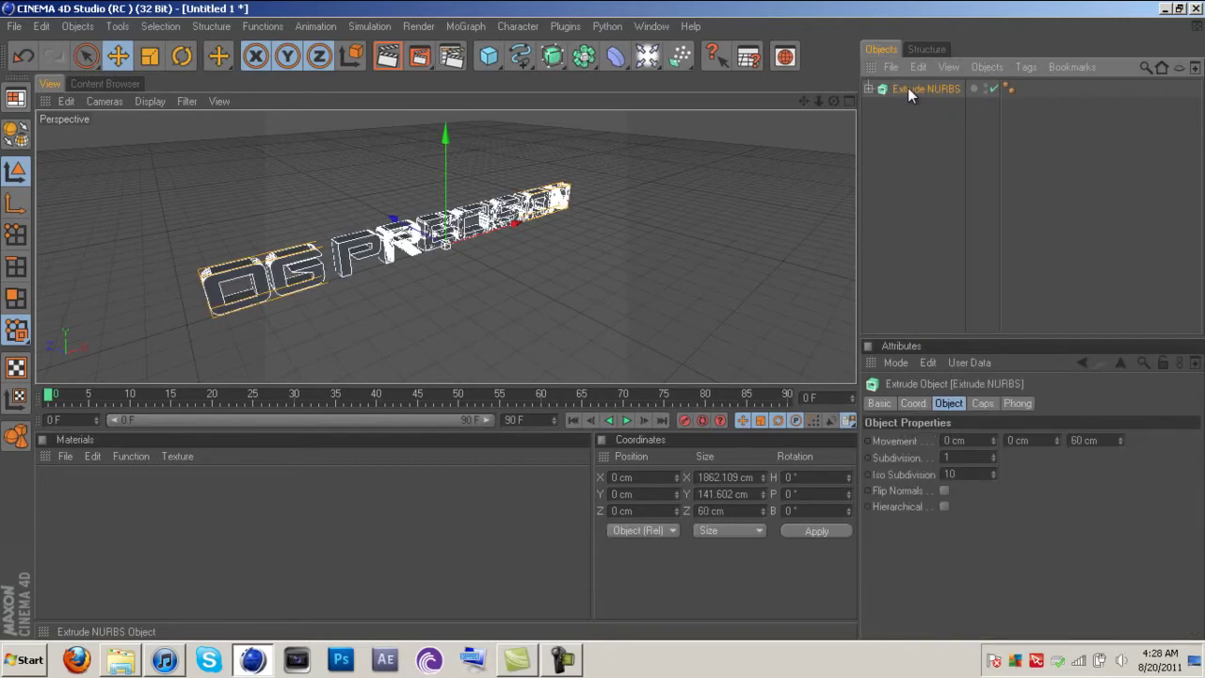
key(ctrl+c)
key(ctrl+v)
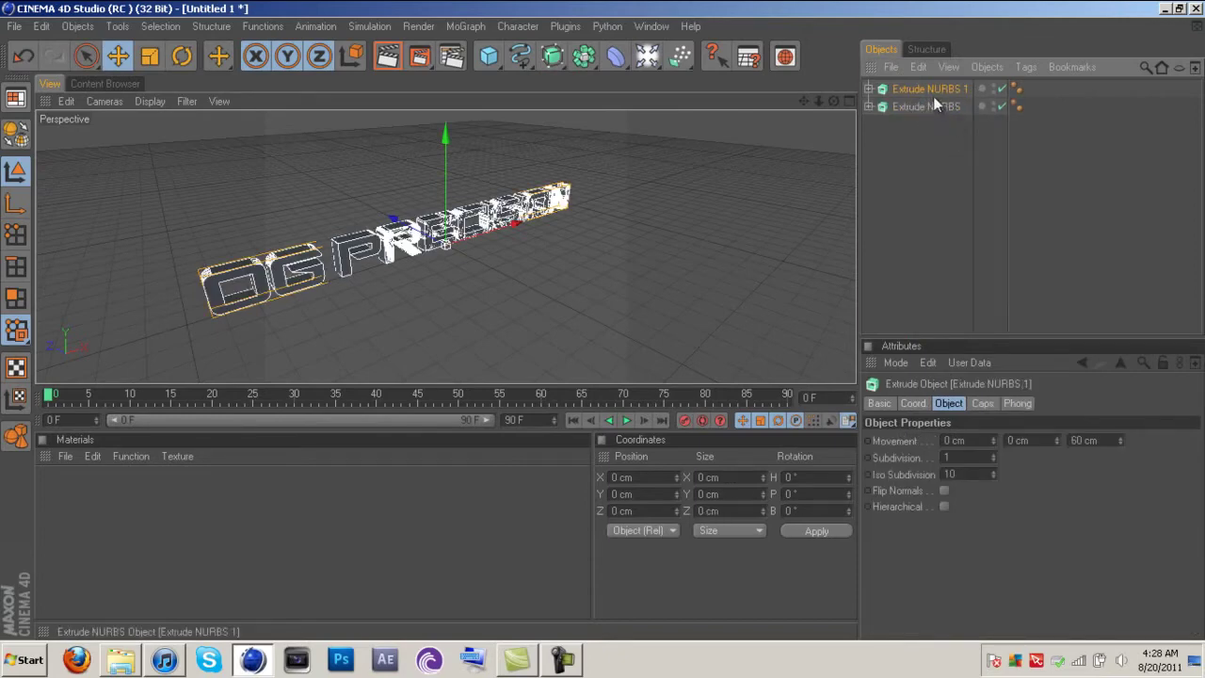
Step: Set the duplicated Extrude NURBS object's Z movement to 45 cm
click(930, 107)
click(911, 95)
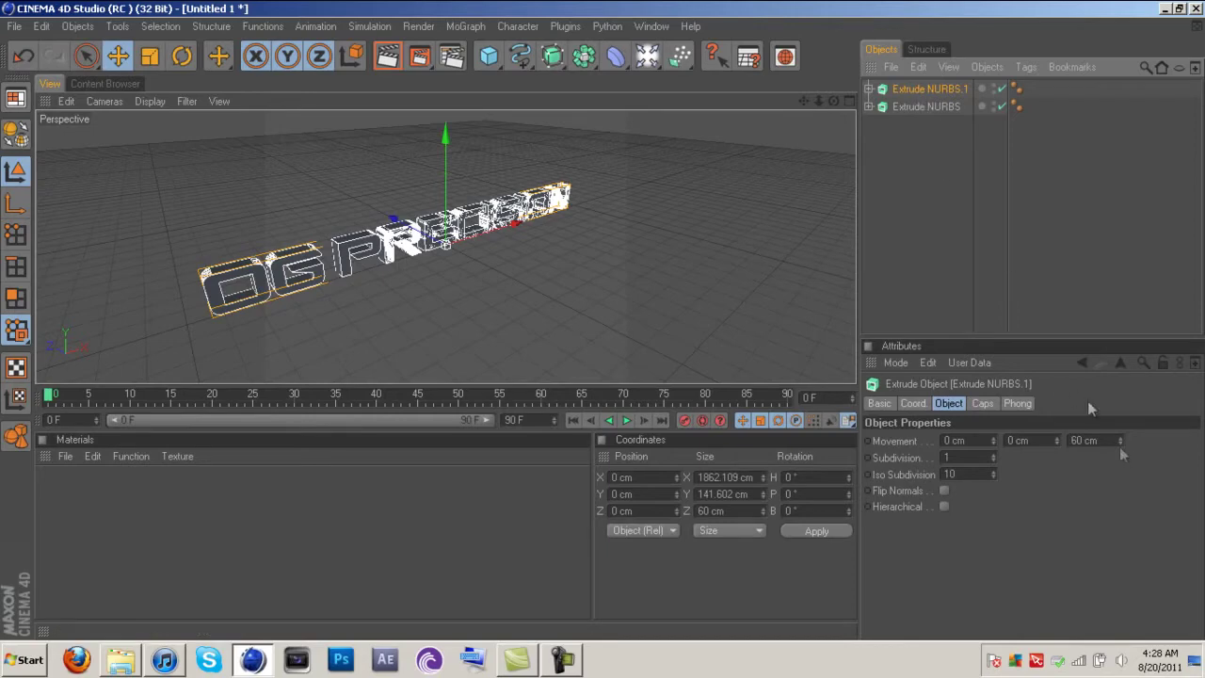
click(1076, 439)
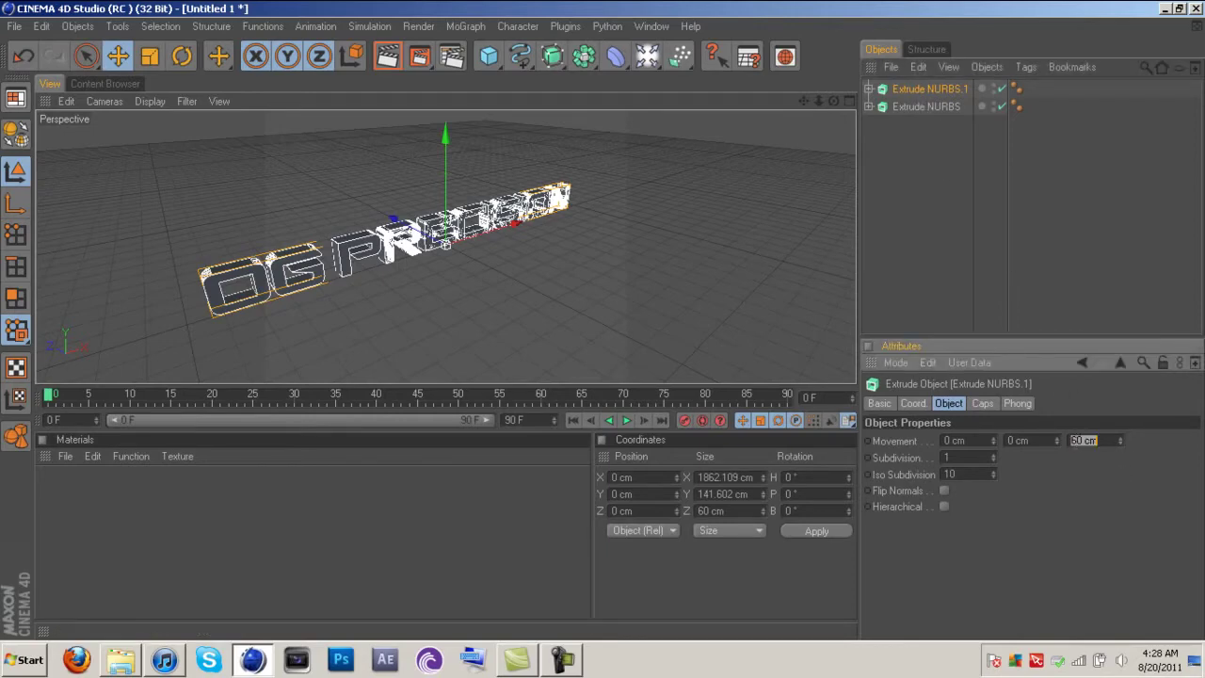
text(45)
key(Return)
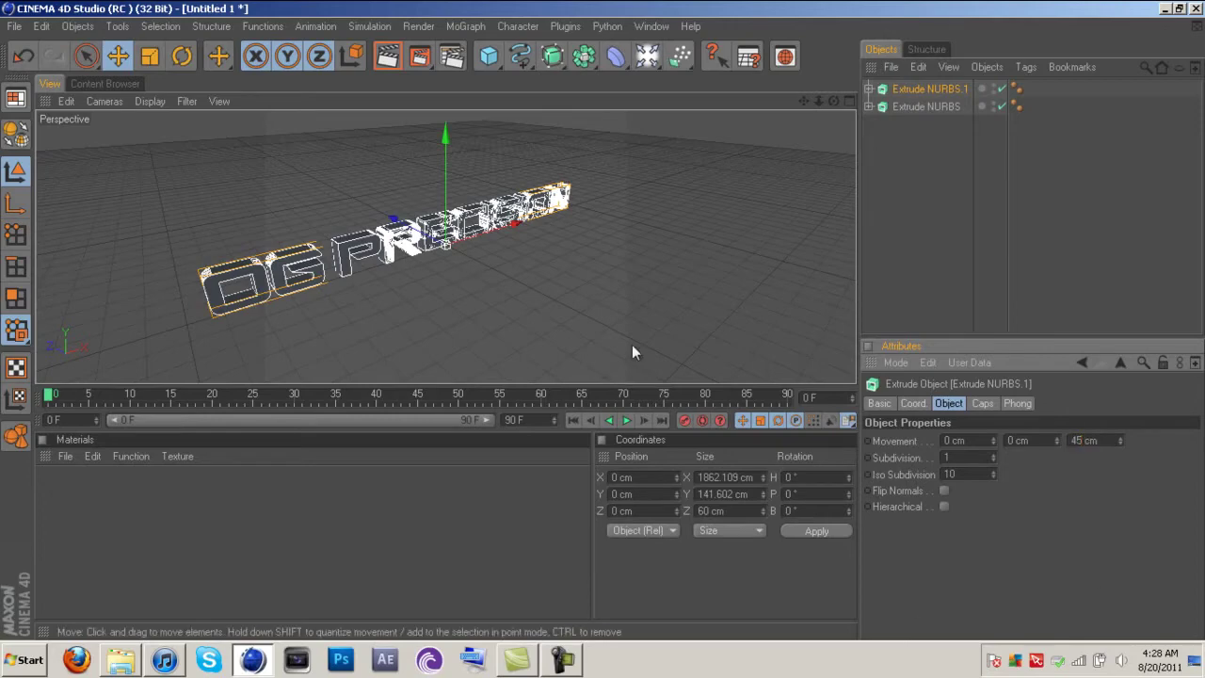
drag(833, 101, 724, 169)
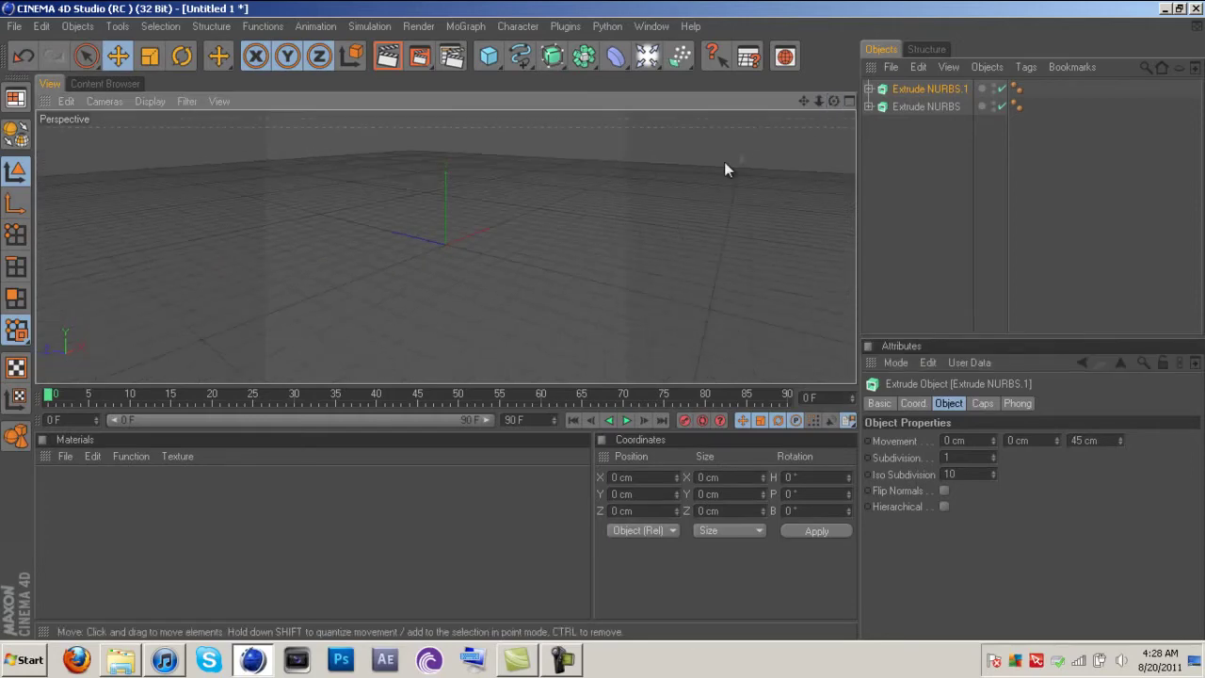
Step: Undo the last depth change on the duplicated extrusion
key(ctrl+z)
click(42, 26)
click(81, 51)
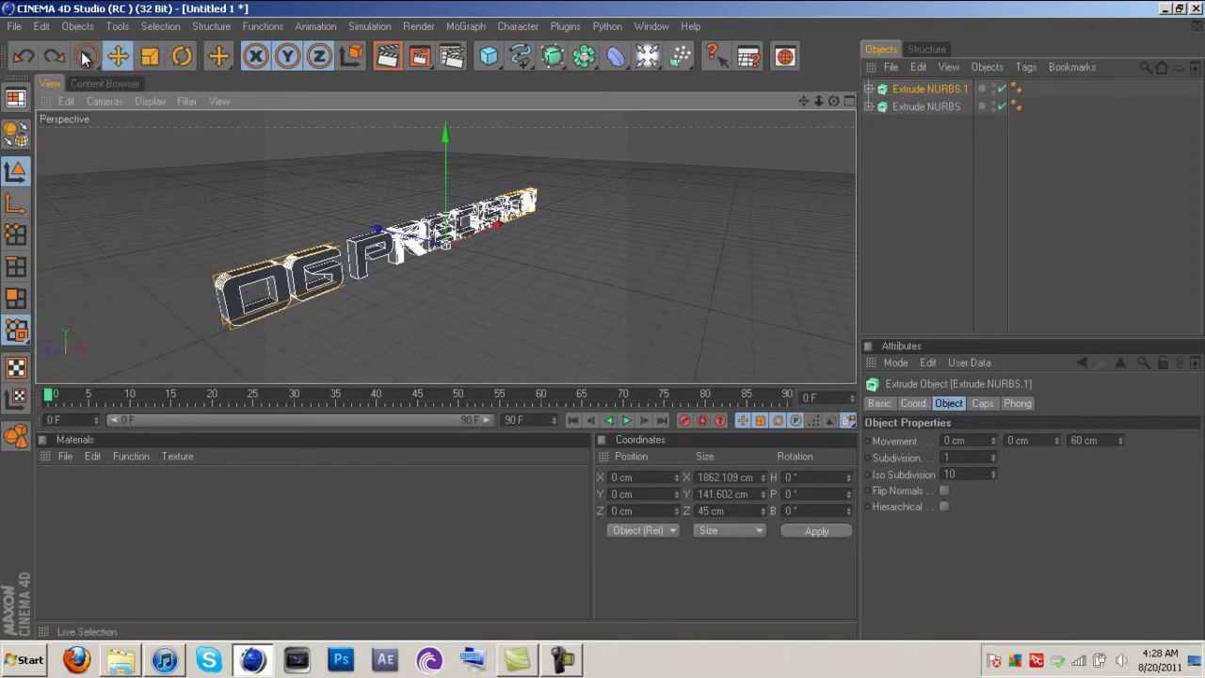
Step: Set the Z movement of the copied text extrusion to 45 cm
double_click(1085, 439)
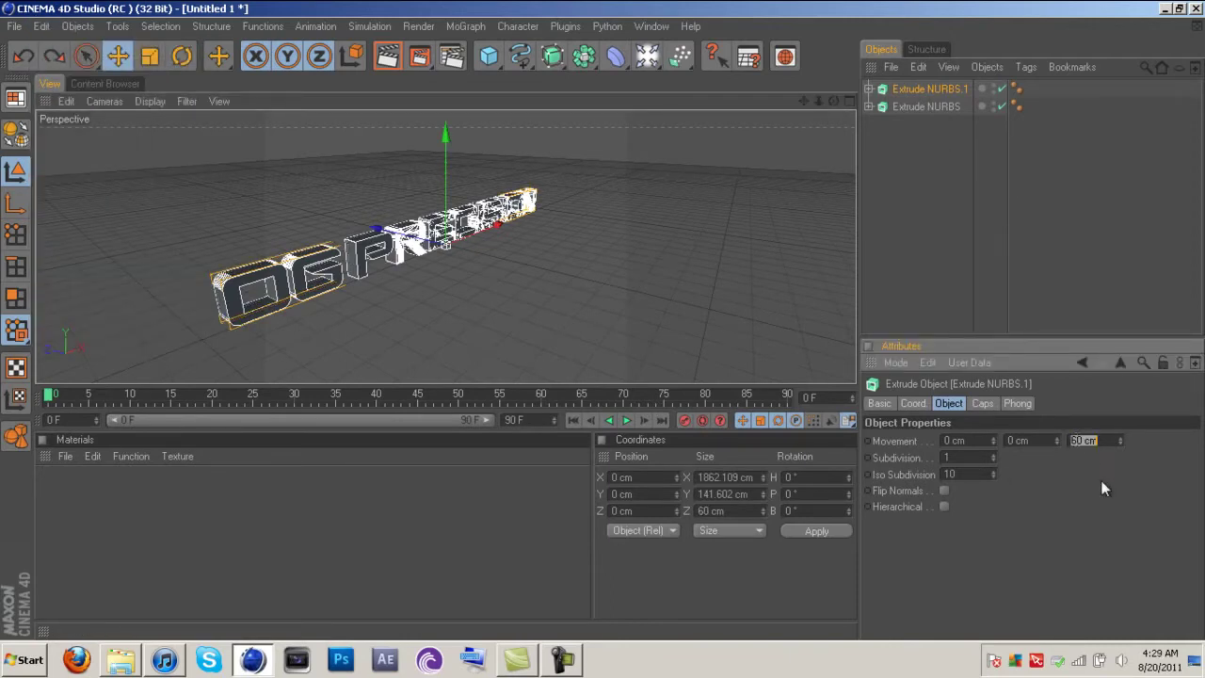
text(45)
key(Return)
Step: Move the copied extrusion about 16 cm along the Z axis, viewing the text from its side
drag(832, 96, 600, 324)
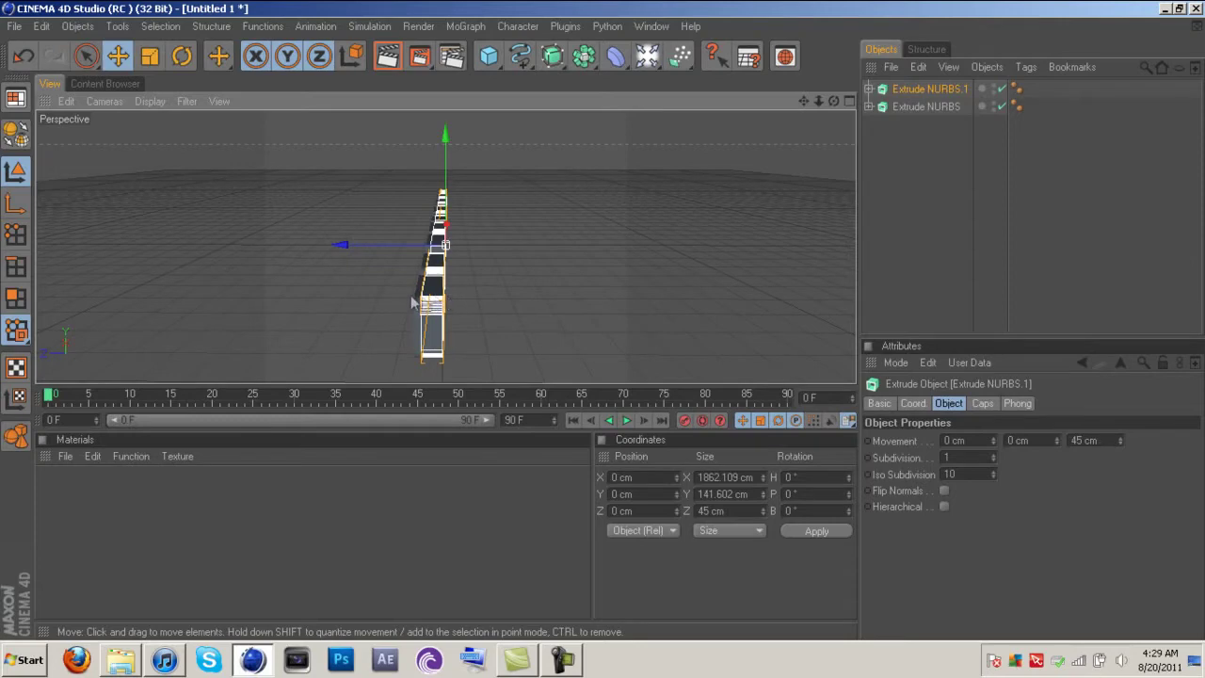
drag(353, 245, 607, 327)
click(486, 297)
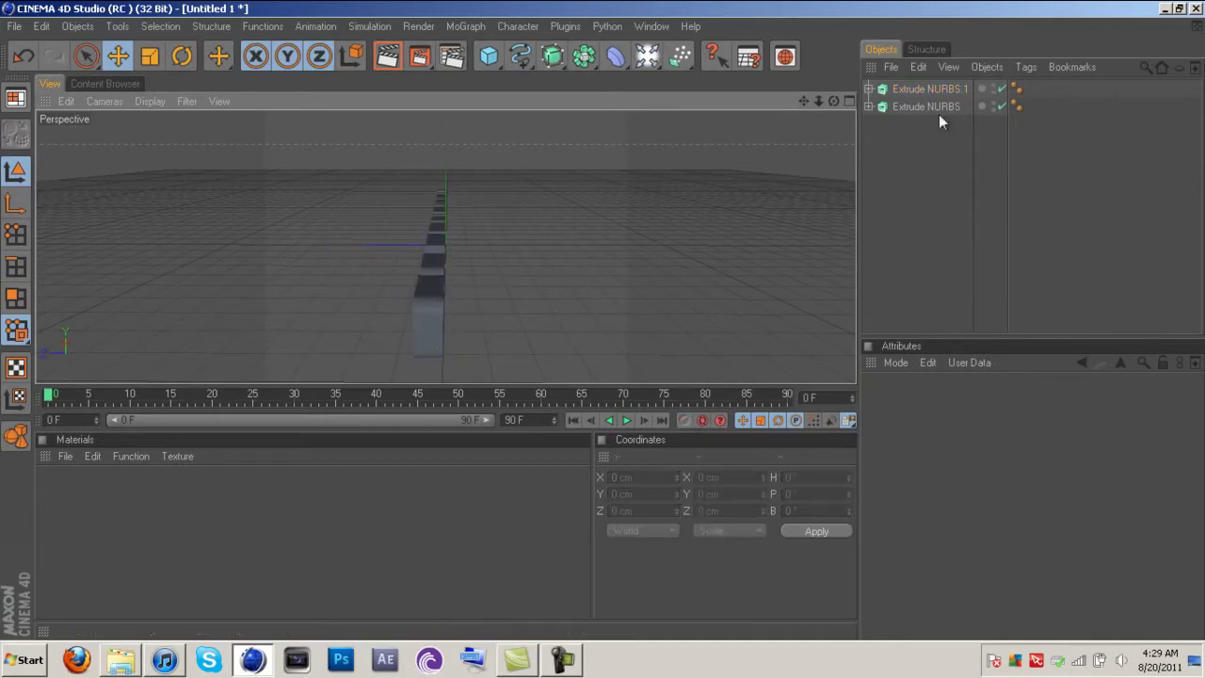
click(902, 87)
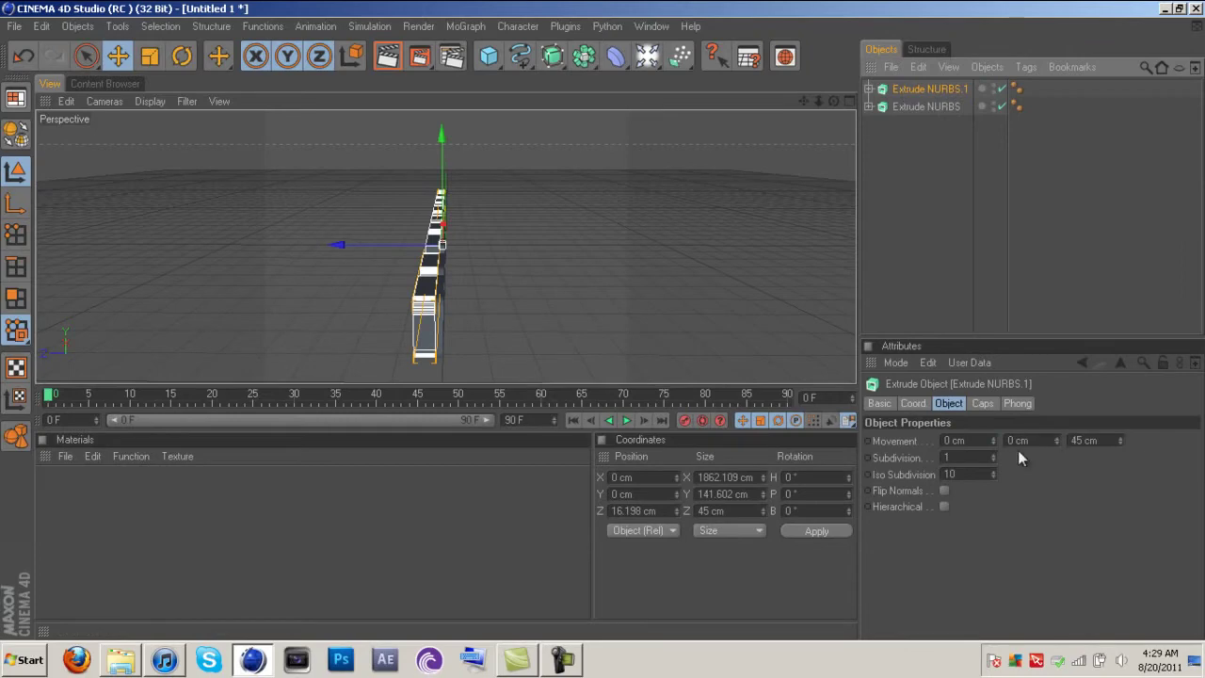
click(982, 405)
click(989, 441)
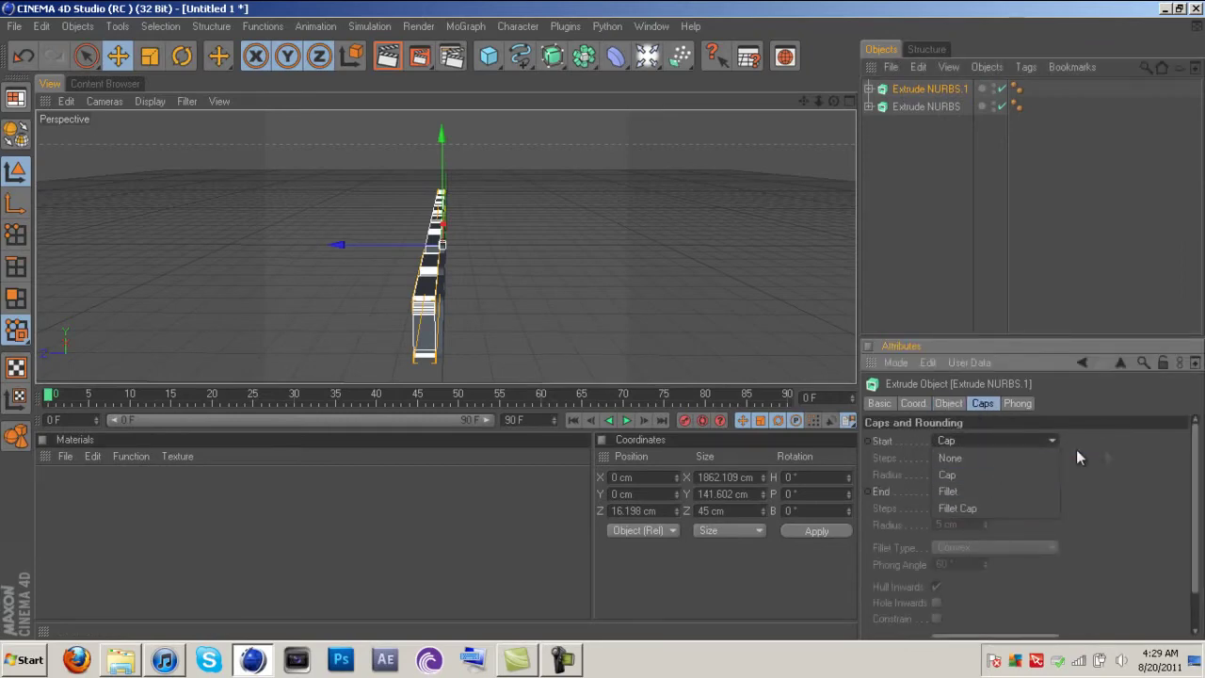
click(947, 405)
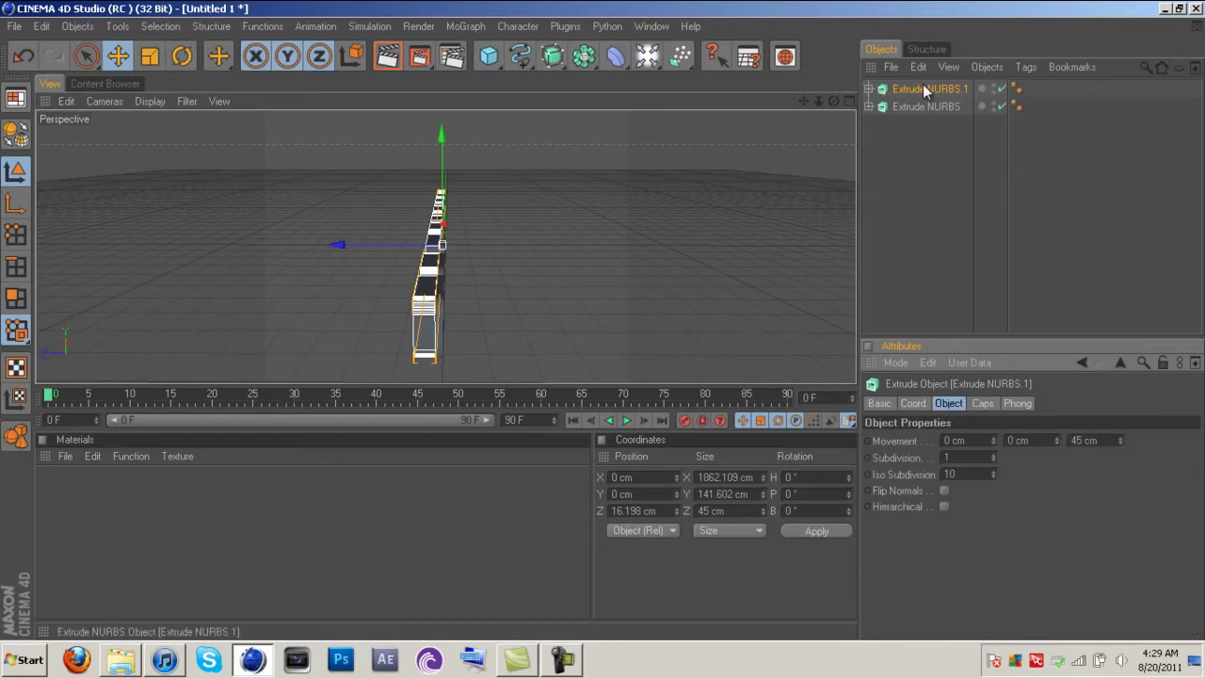
click(923, 210)
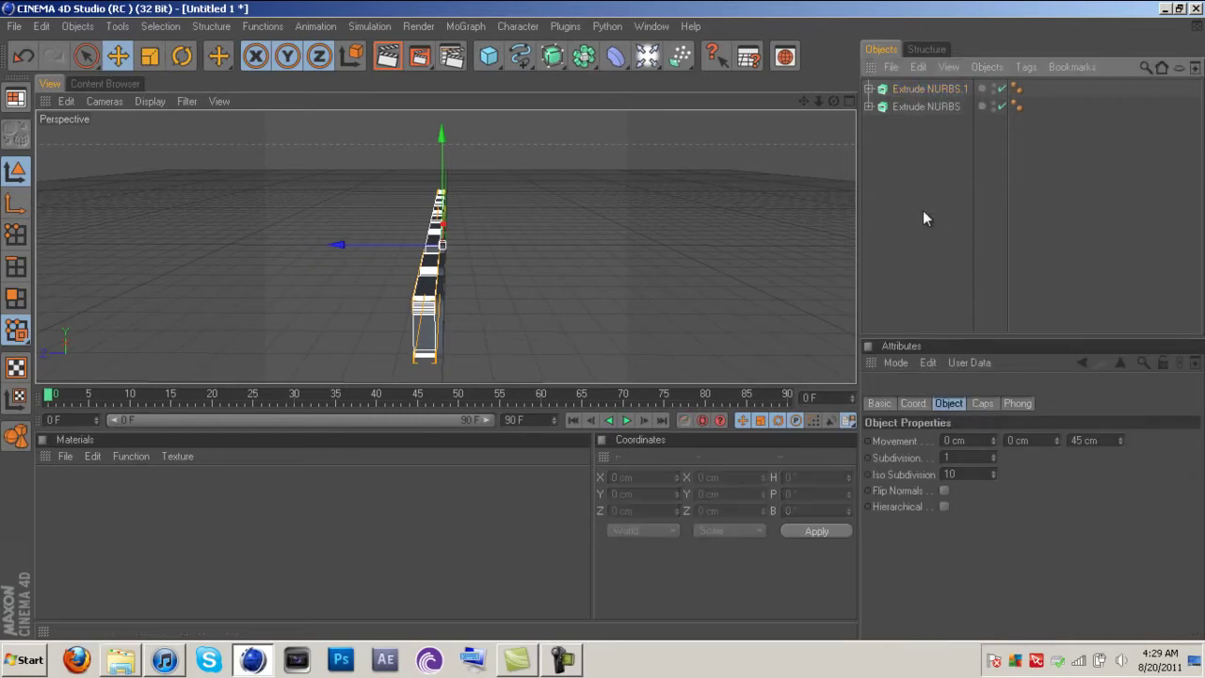
Step: Change both the start and end caps of the copied text extrusion to Fillet Cap
click(911, 89)
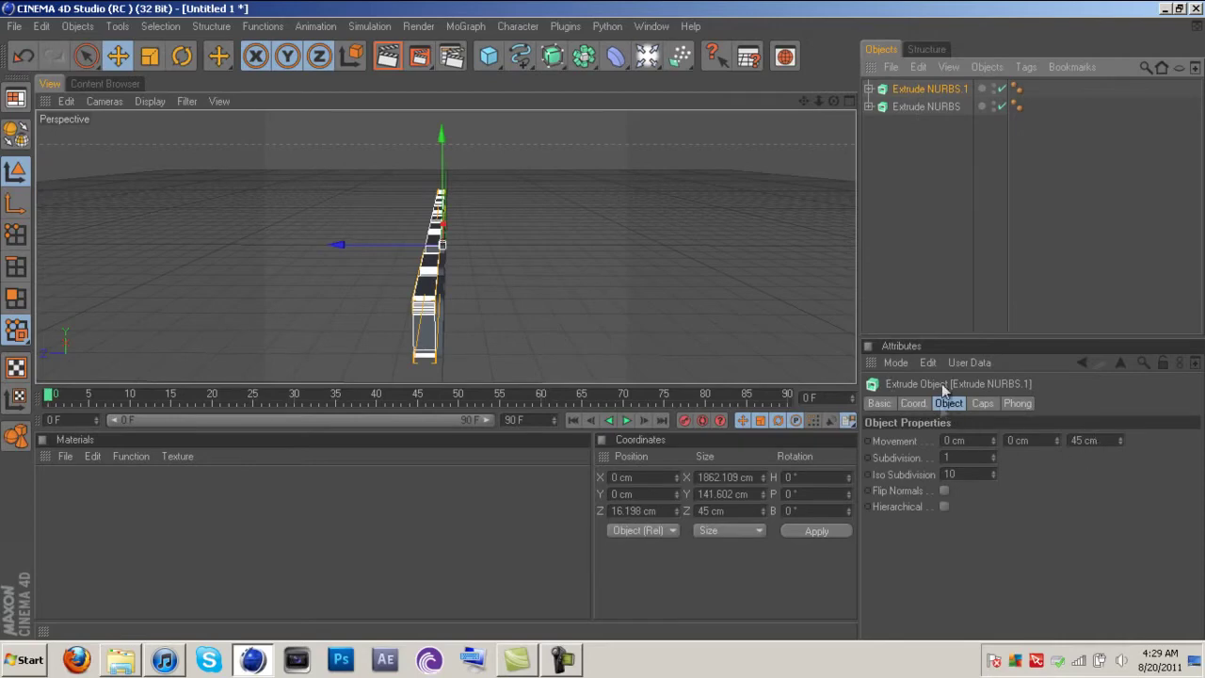
click(984, 403)
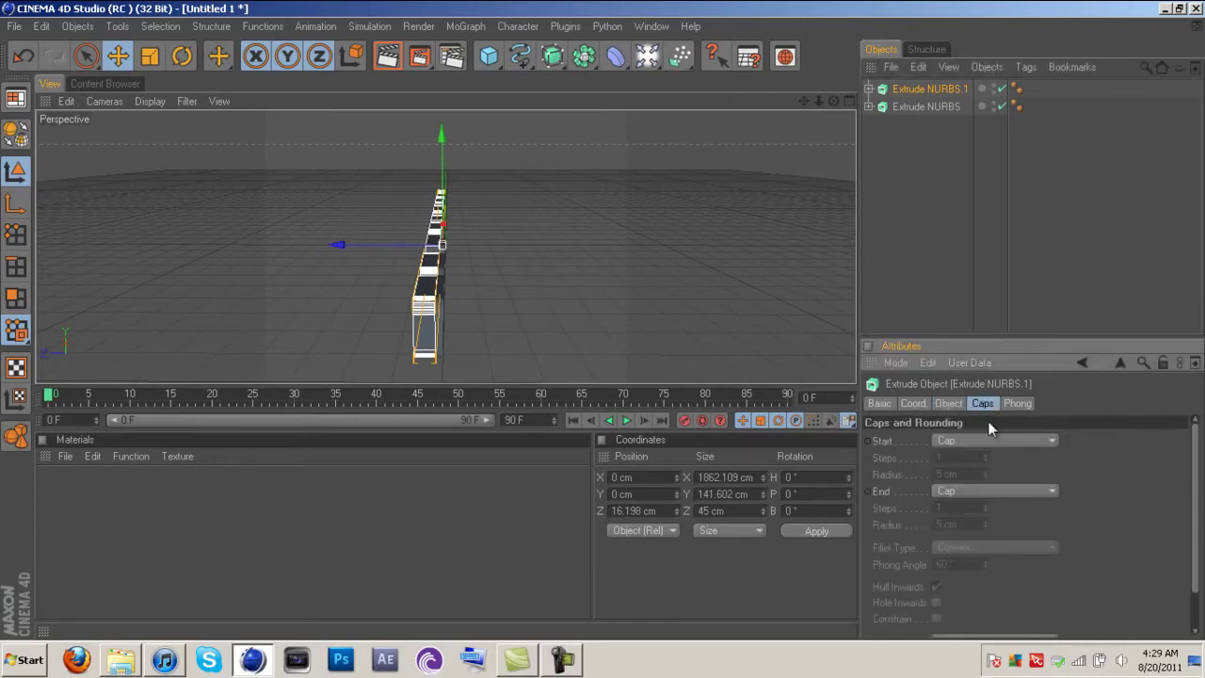
click(990, 438)
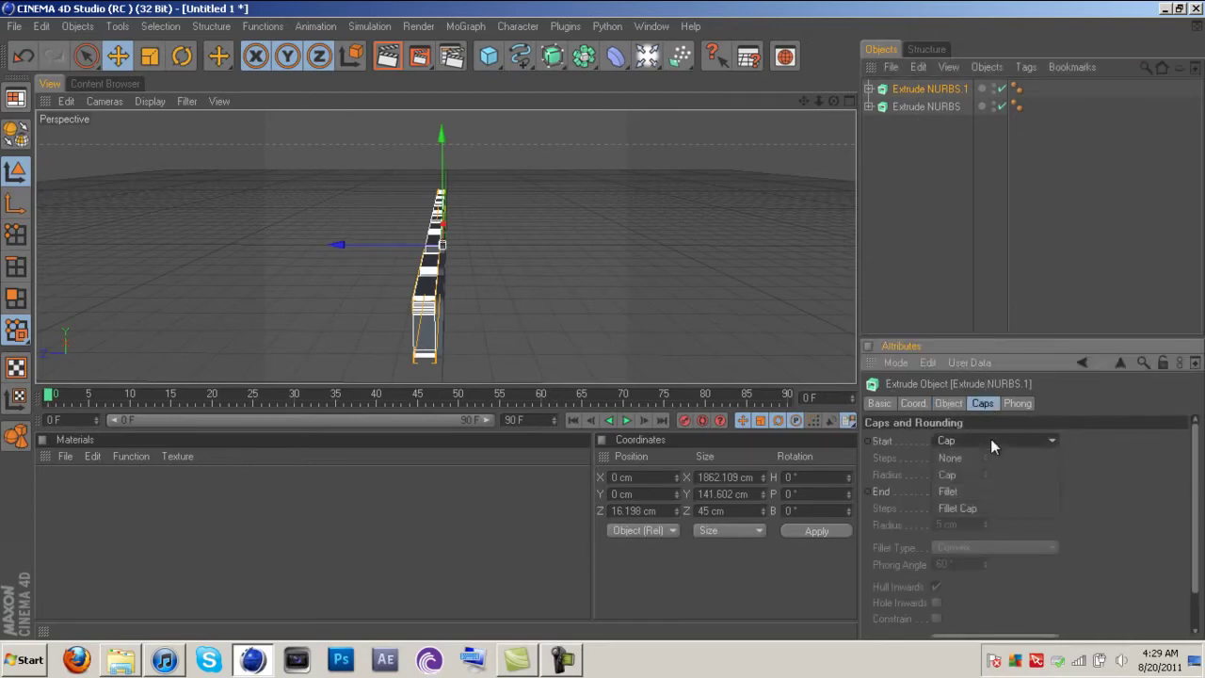
click(993, 509)
click(978, 490)
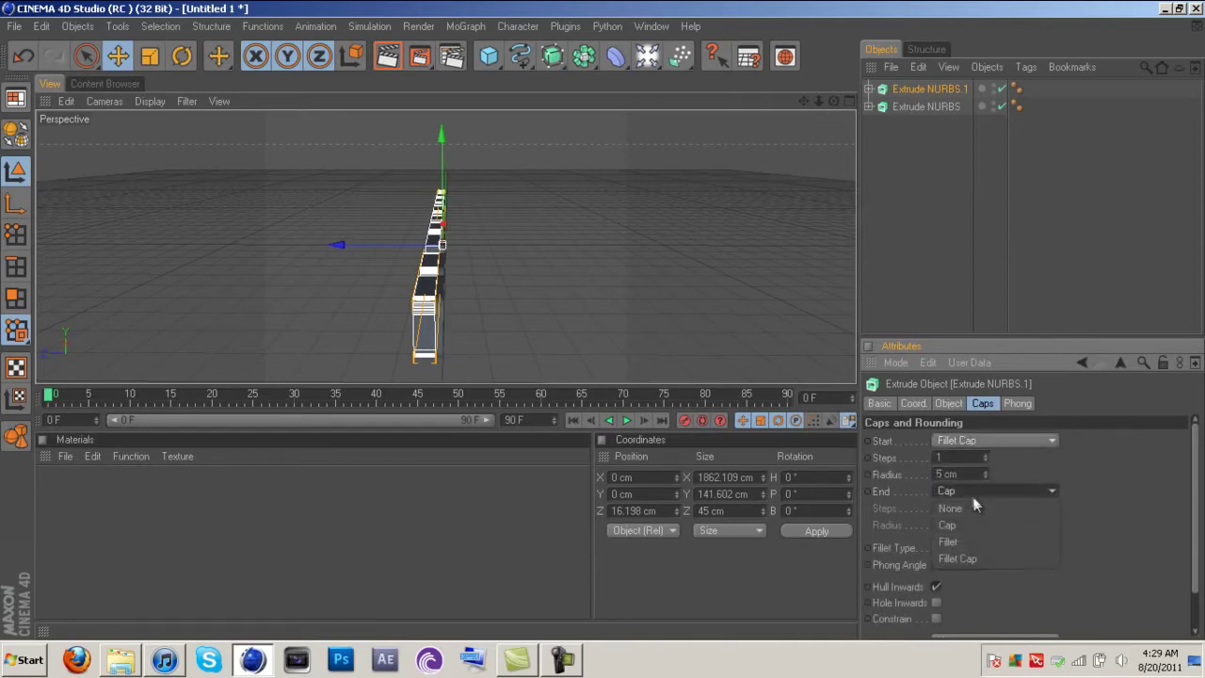
click(980, 559)
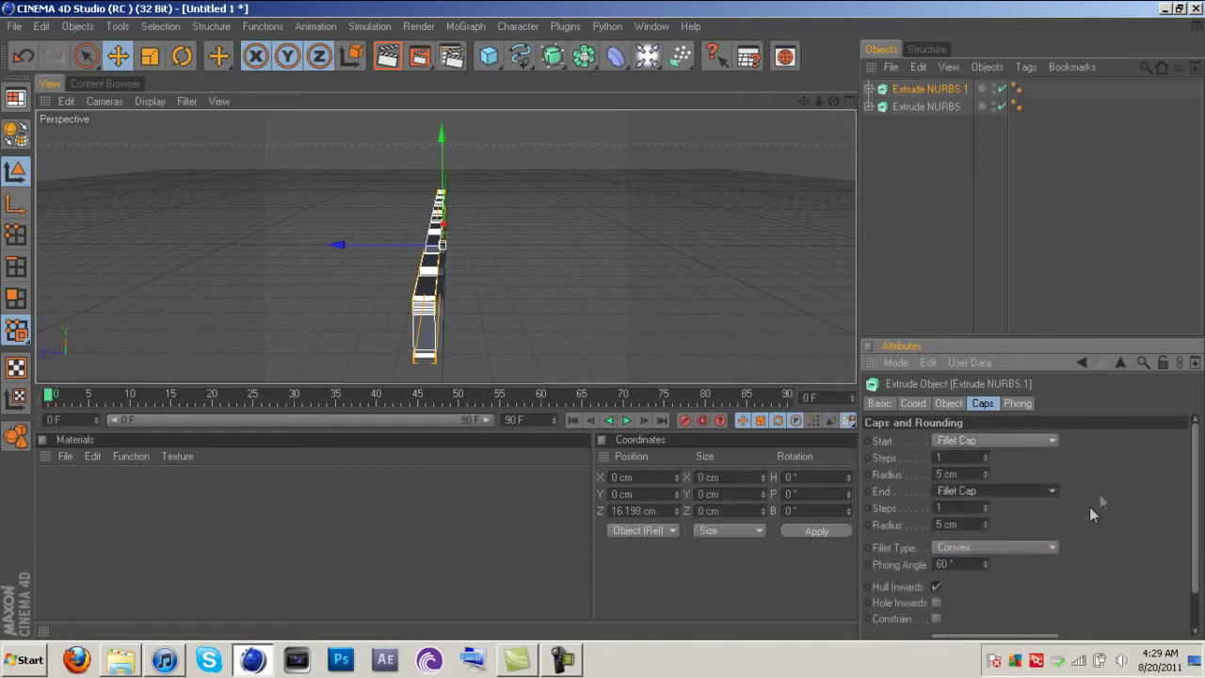
Step: Set the start and end fillet radius of the copied extrusion to 10 cm
double_click(949, 474)
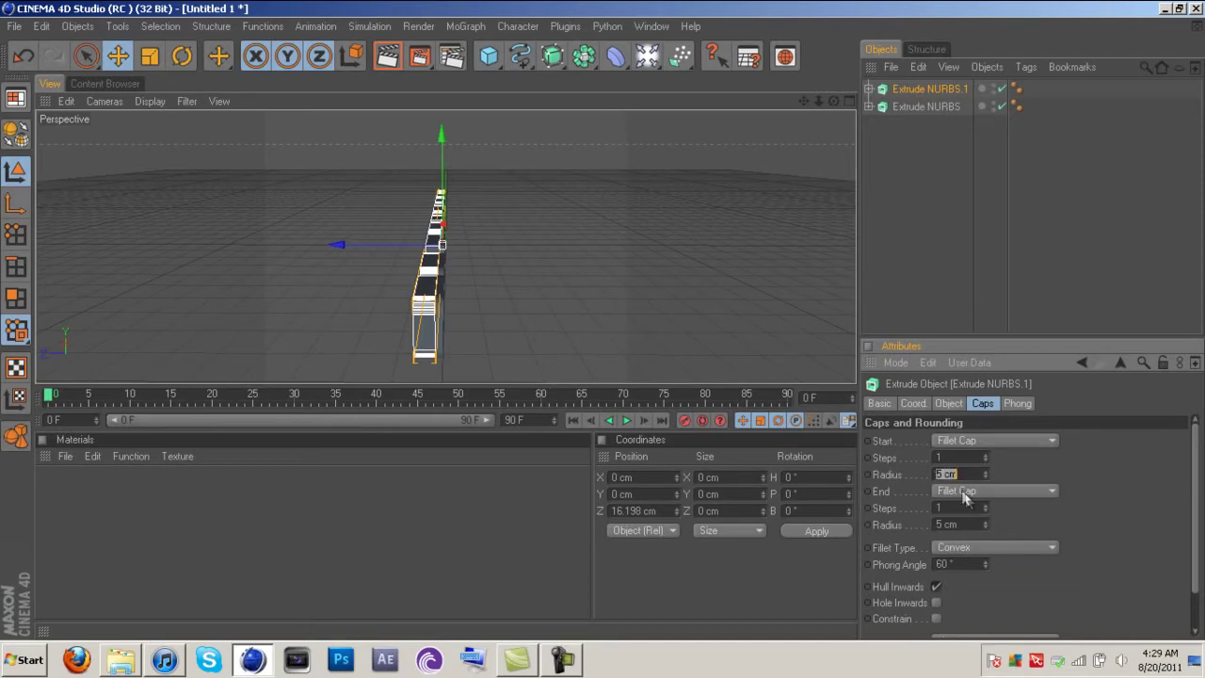
text(10)
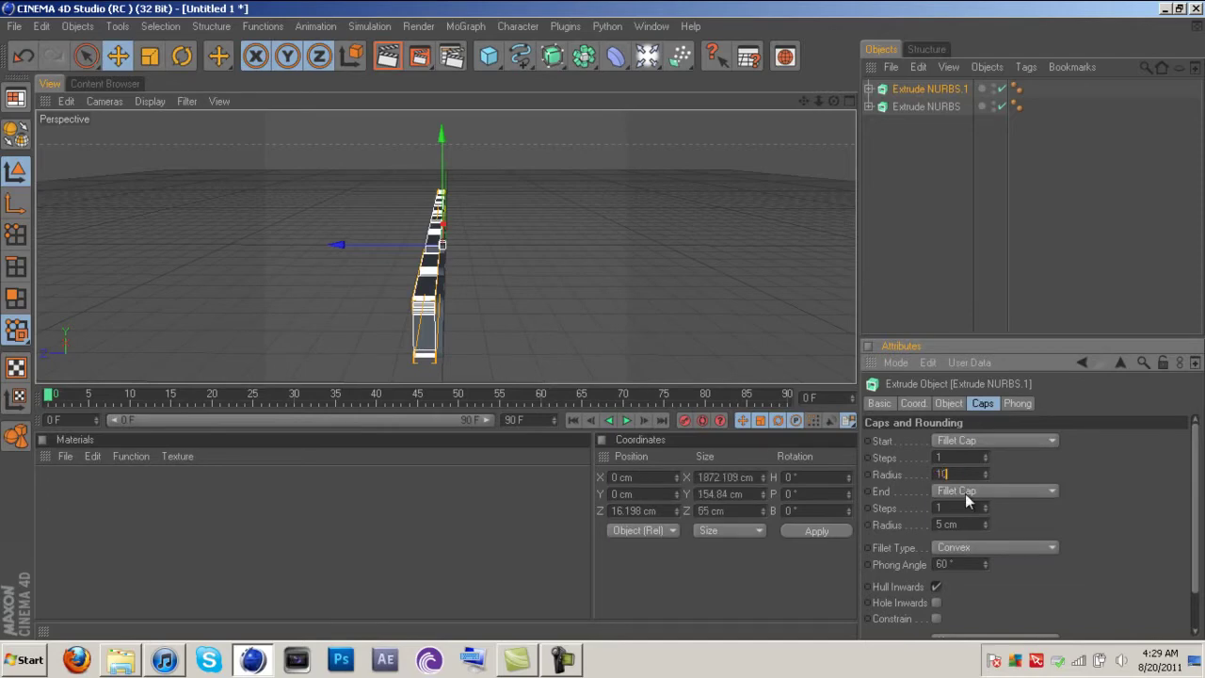
key(Tab)
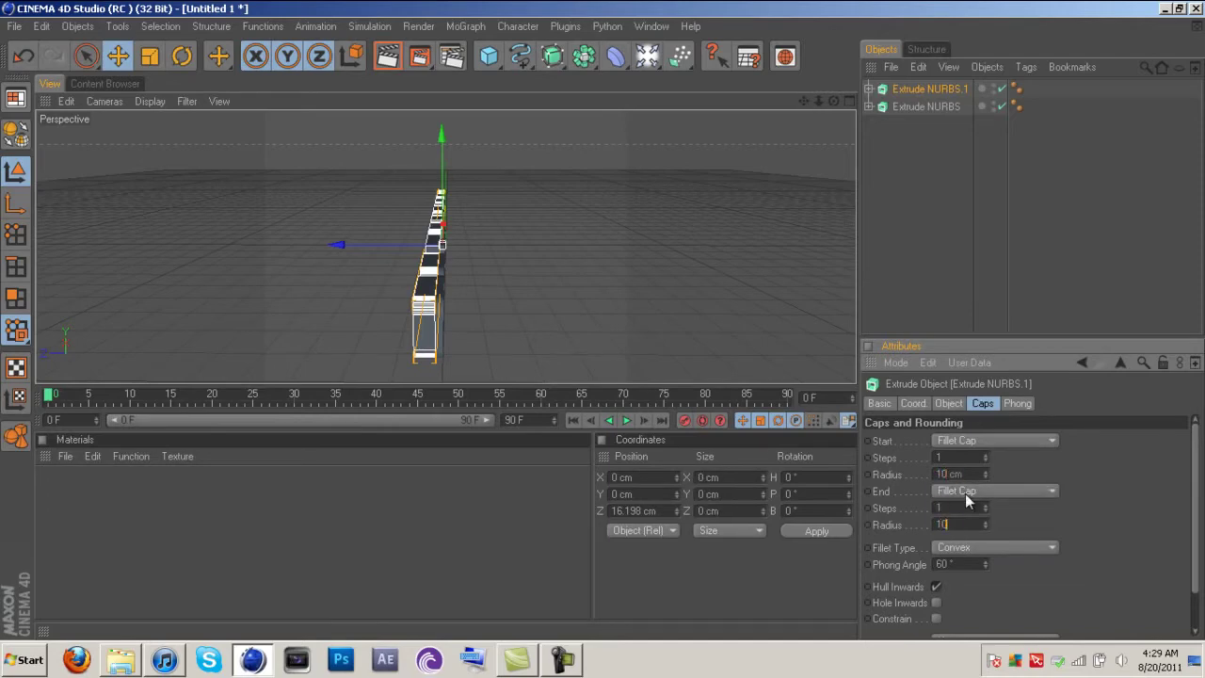
text(10)
key(Return)
Step: Reposition the filleted copy along the Z axis to about 20 cm, behind the original text's front face
alt+drag(537, 343, 621, 313)
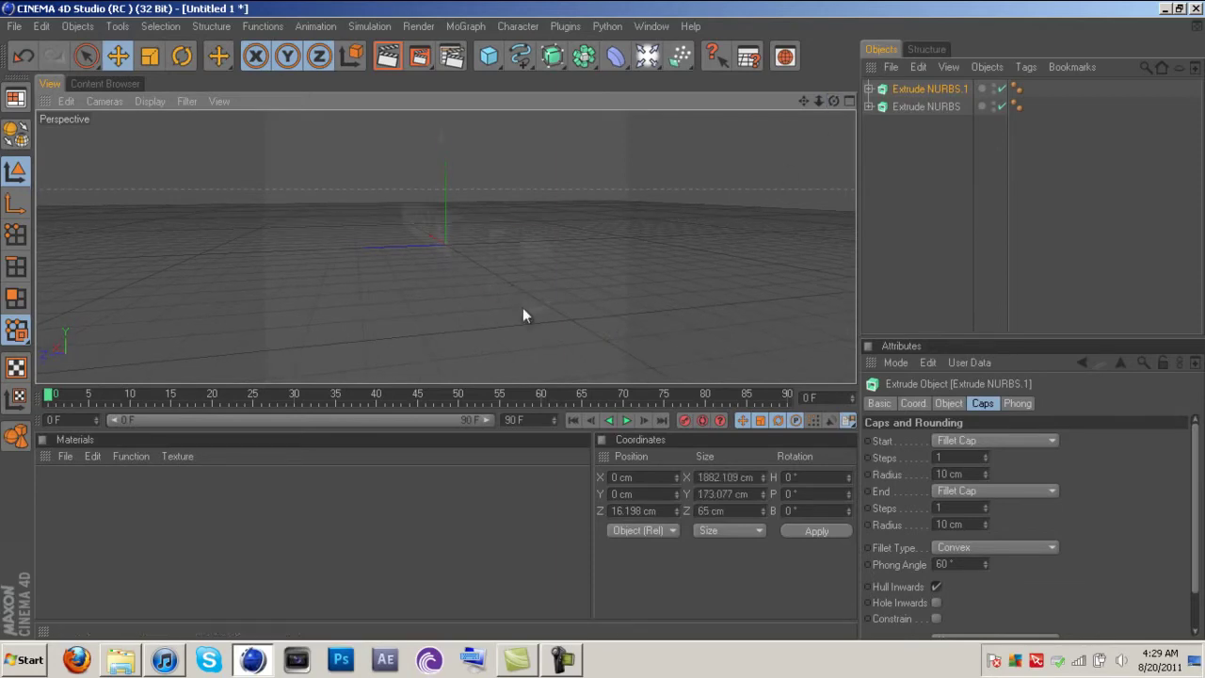
mouse_move(614, 319)
mouse_down()
mouse_move(641, 321)
mouse_move(604, 321)
mouse_up()
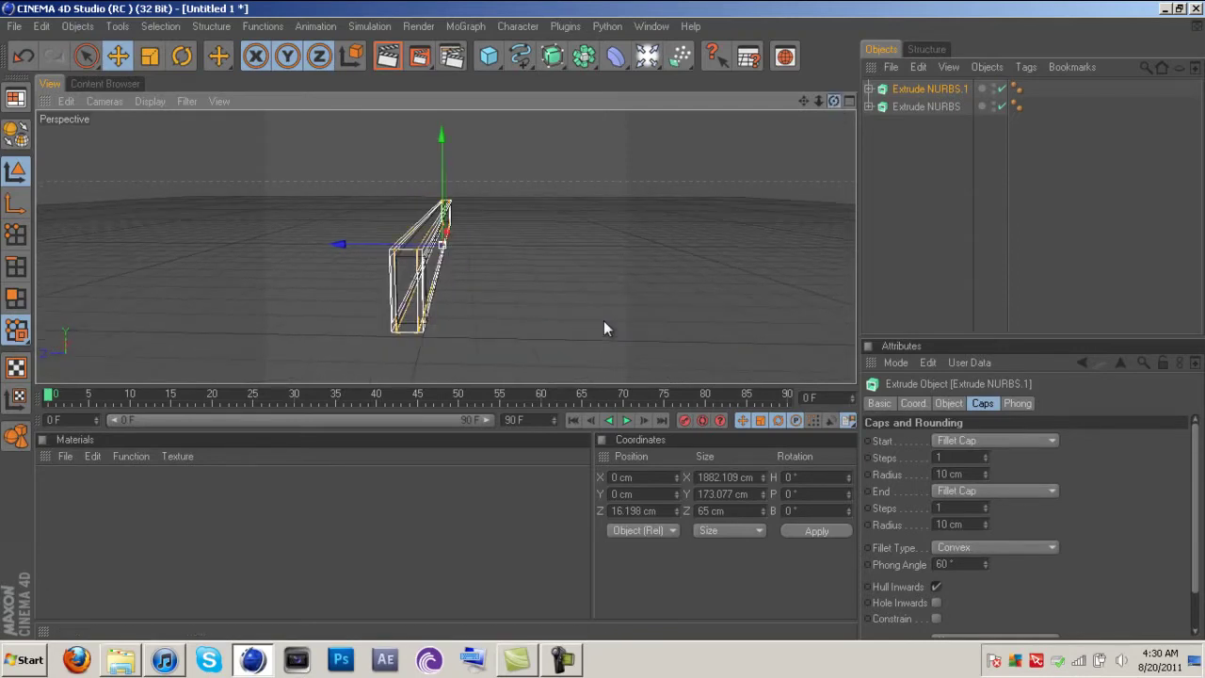
click(577, 272)
drag(833, 101, 457, 257)
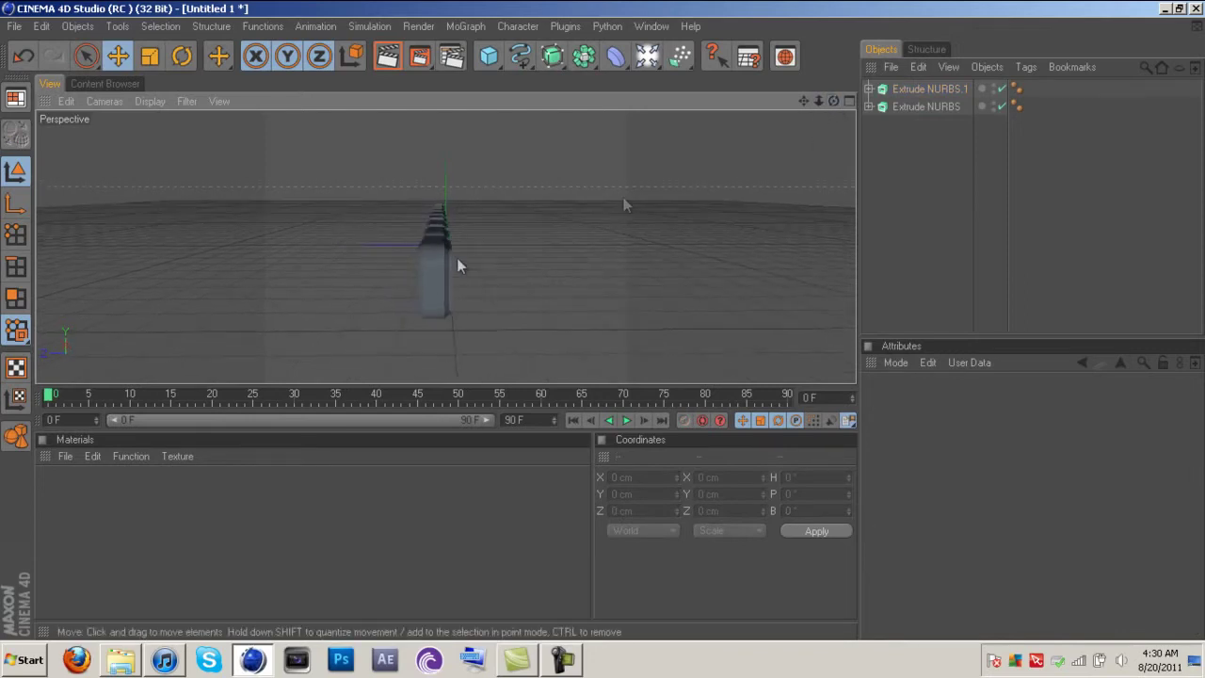
click(922, 90)
drag(340, 248, 604, 329)
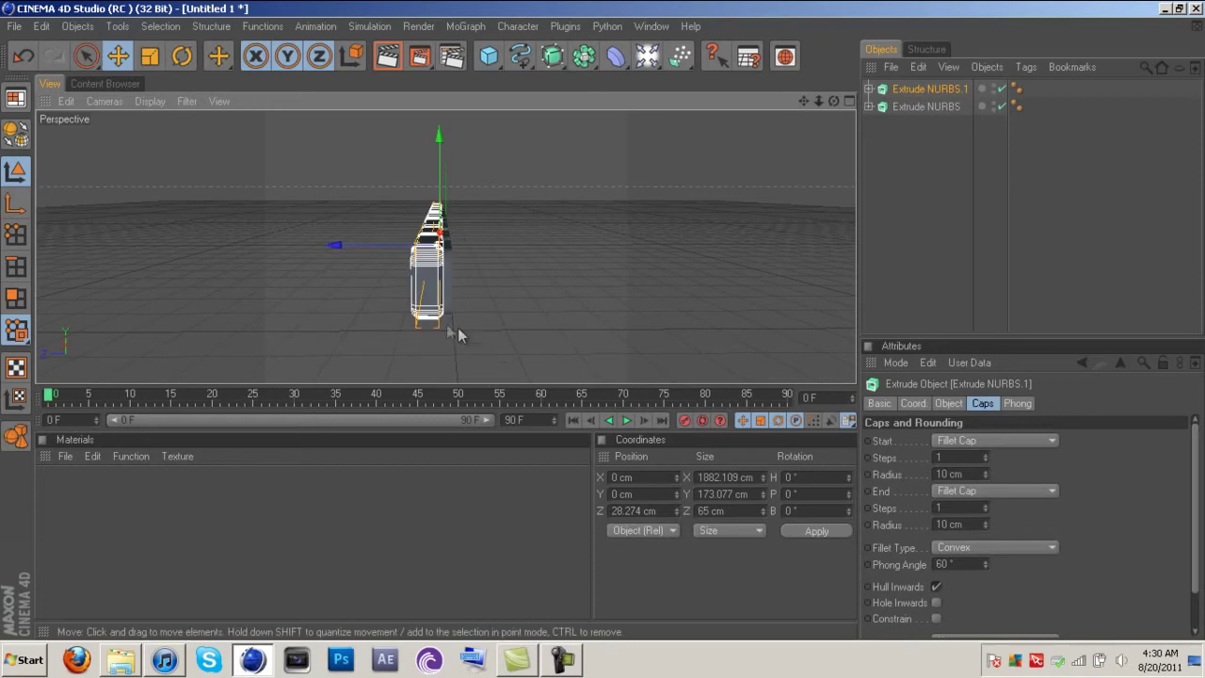
drag(339, 260, 333, 323)
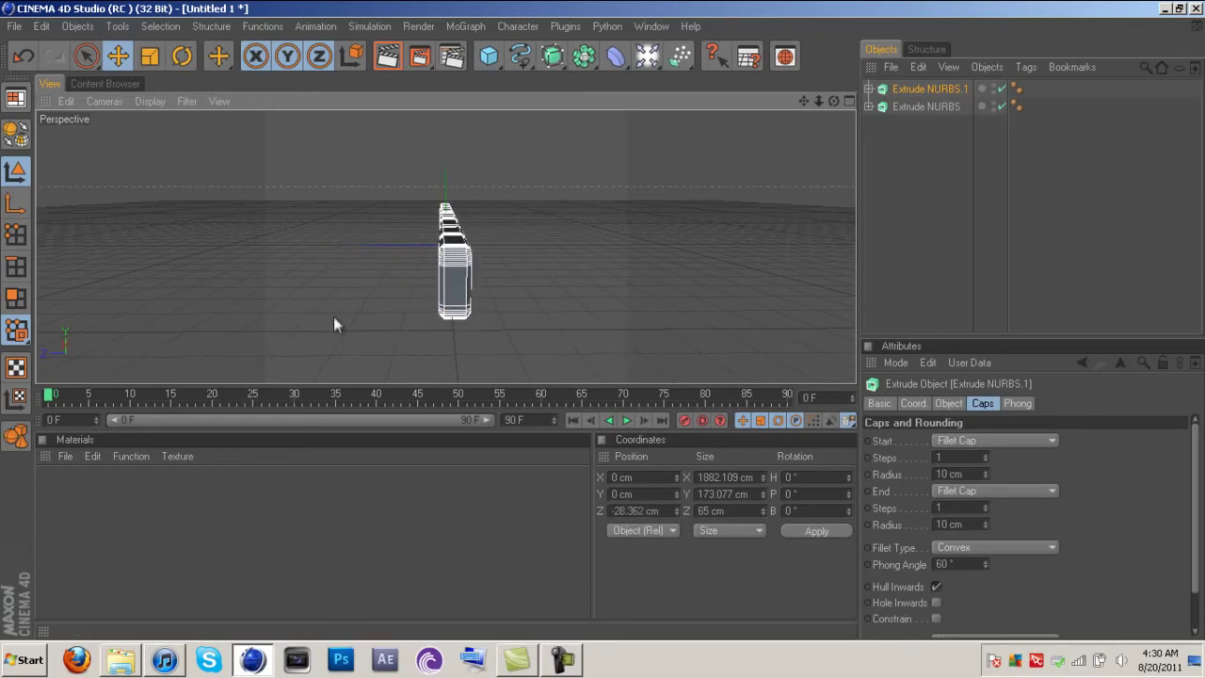
drag(339, 249, 601, 322)
drag(342, 247, 600, 322)
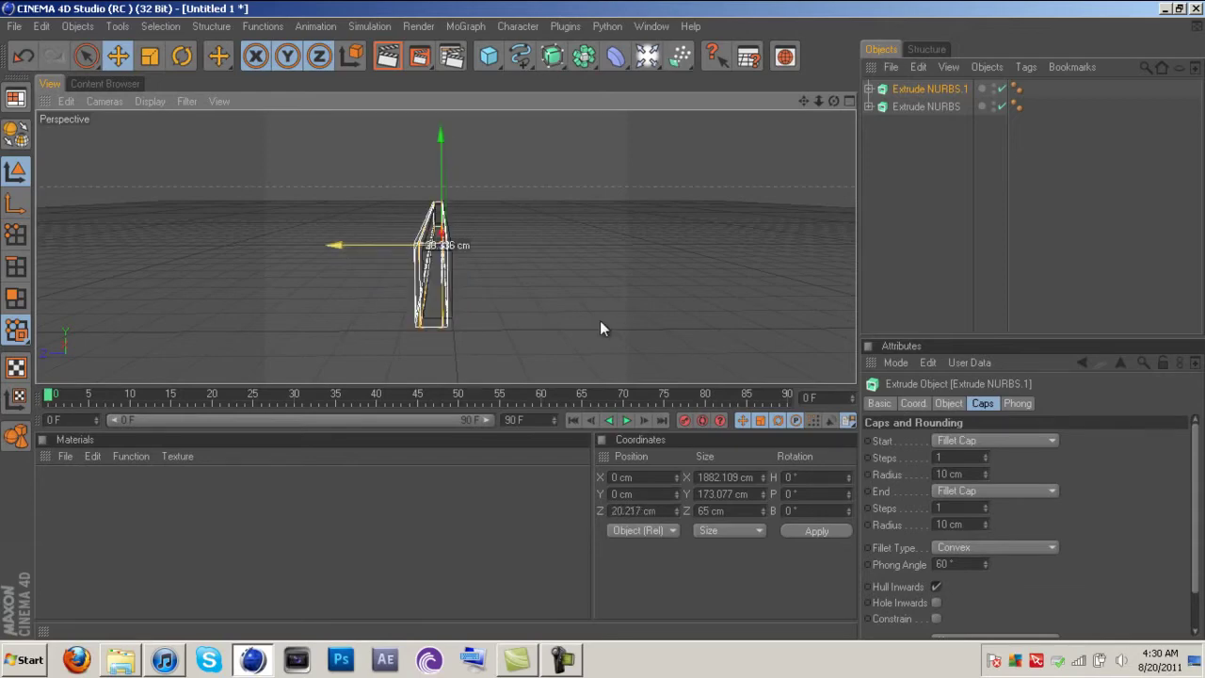
click(545, 319)
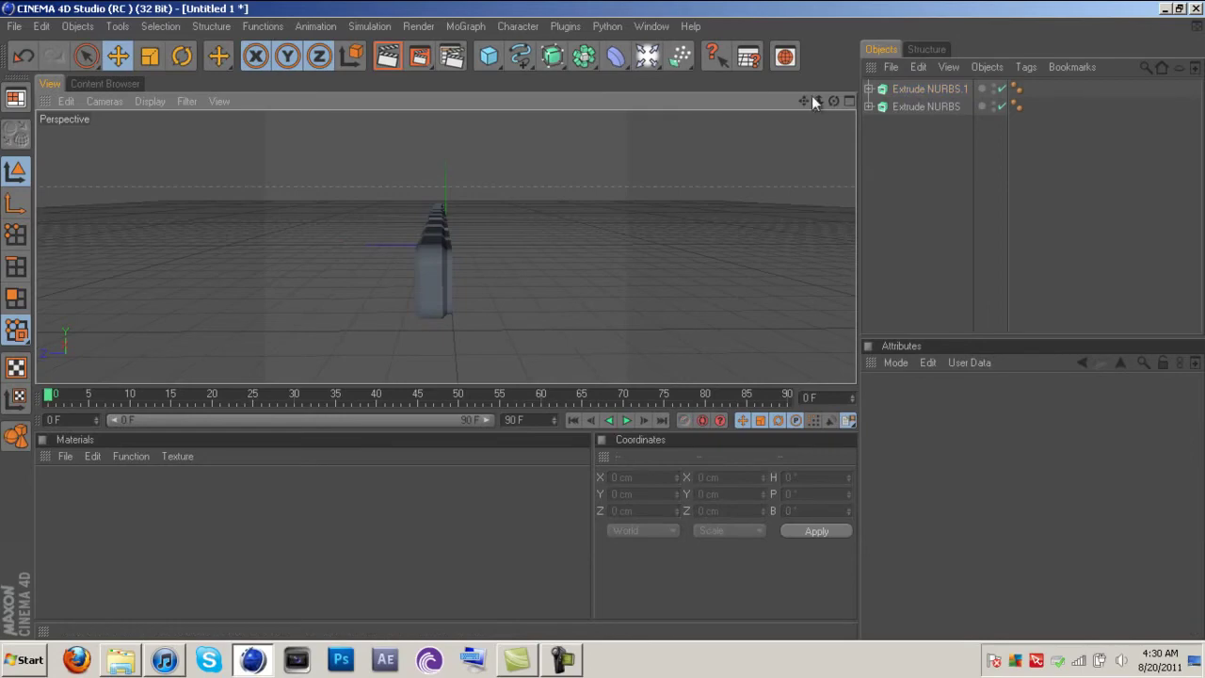
Step: Create a yellow material with RGB 255, 250, 0 and apply it to the original text extrusion
mouse_move(606, 327)
alt+mouse_down()
mouse_move(631, 318)
mouse_move(604, 320)
alt+mouse_up()
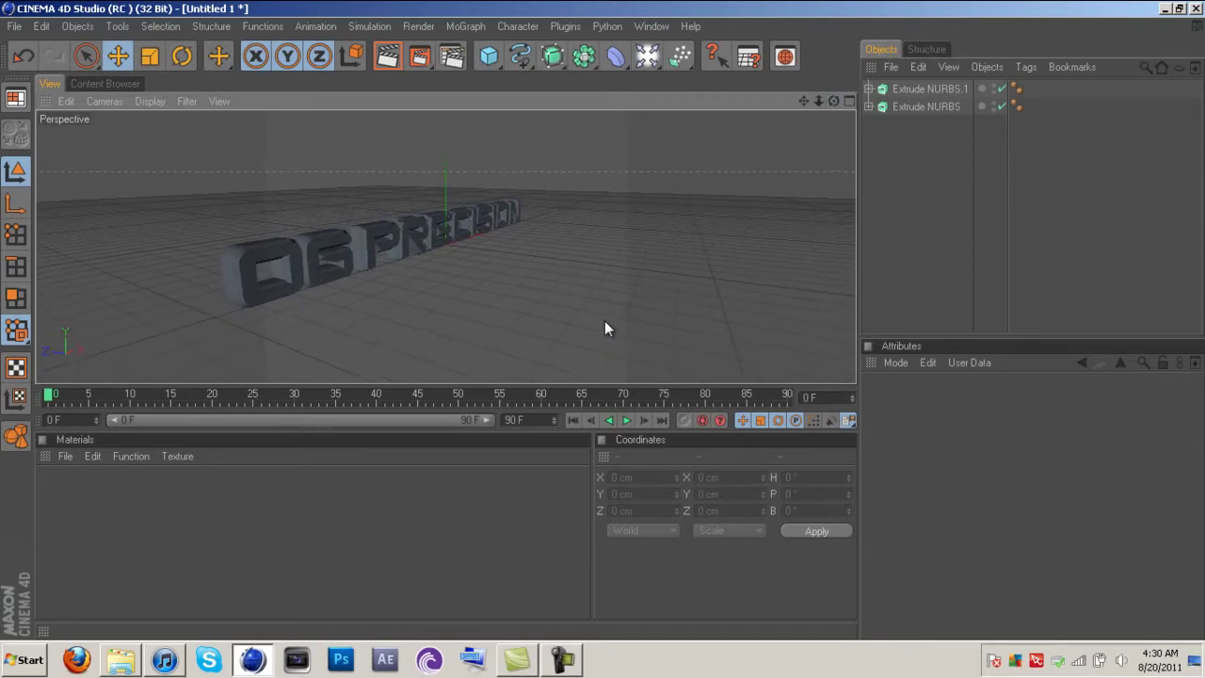
alt+drag(594, 322, 620, 323)
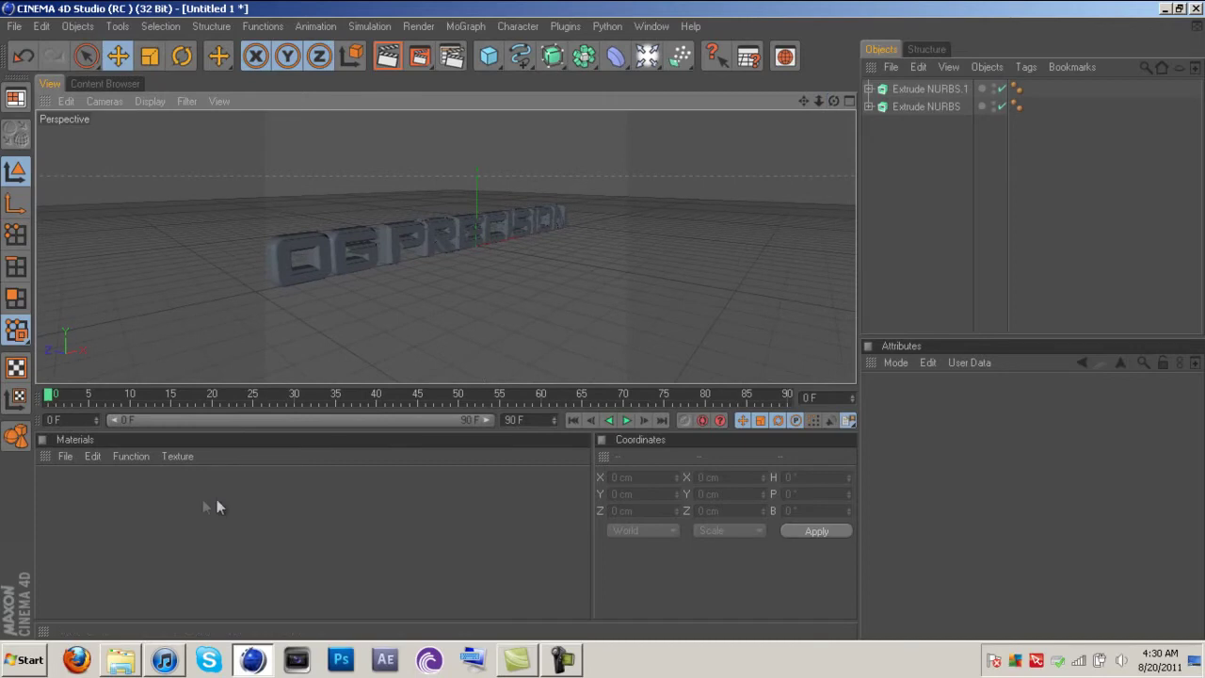
double_click(55, 517)
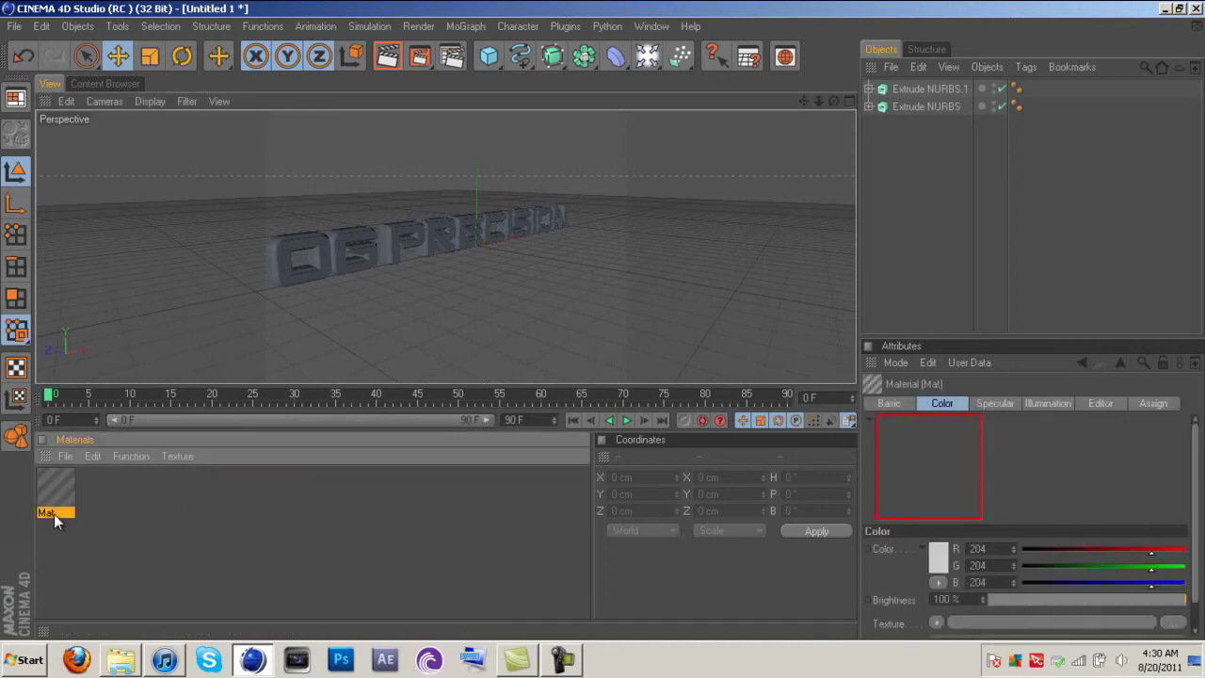
click(942, 560)
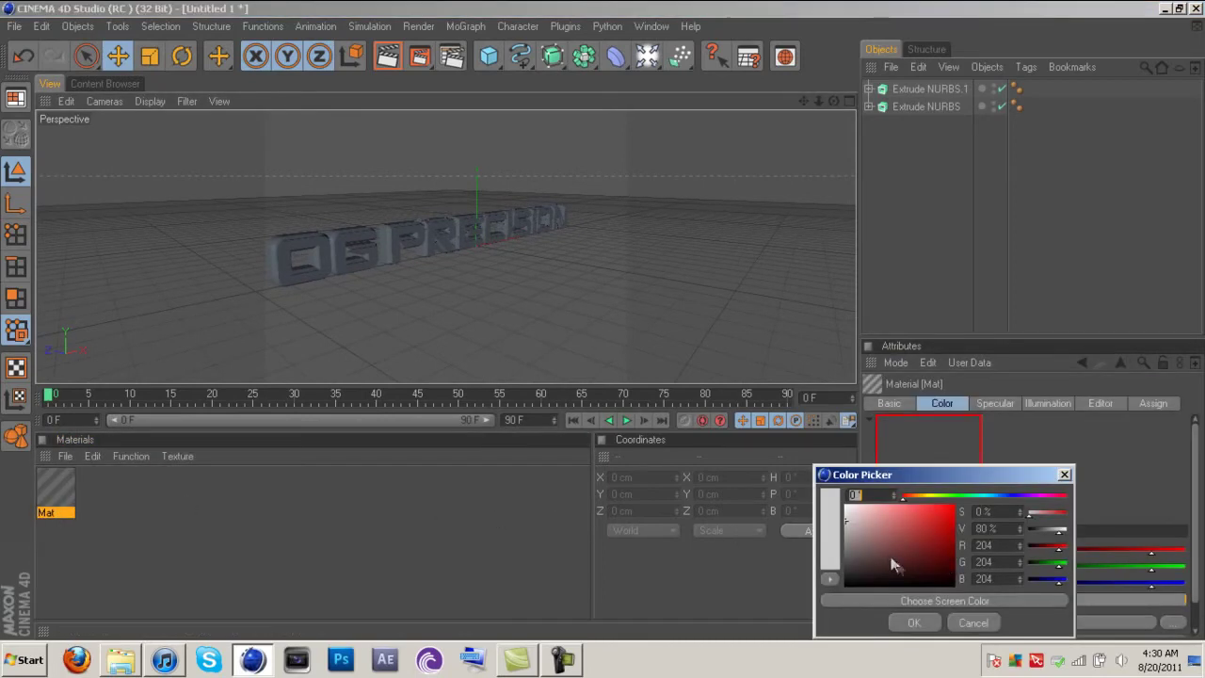
click(1016, 496)
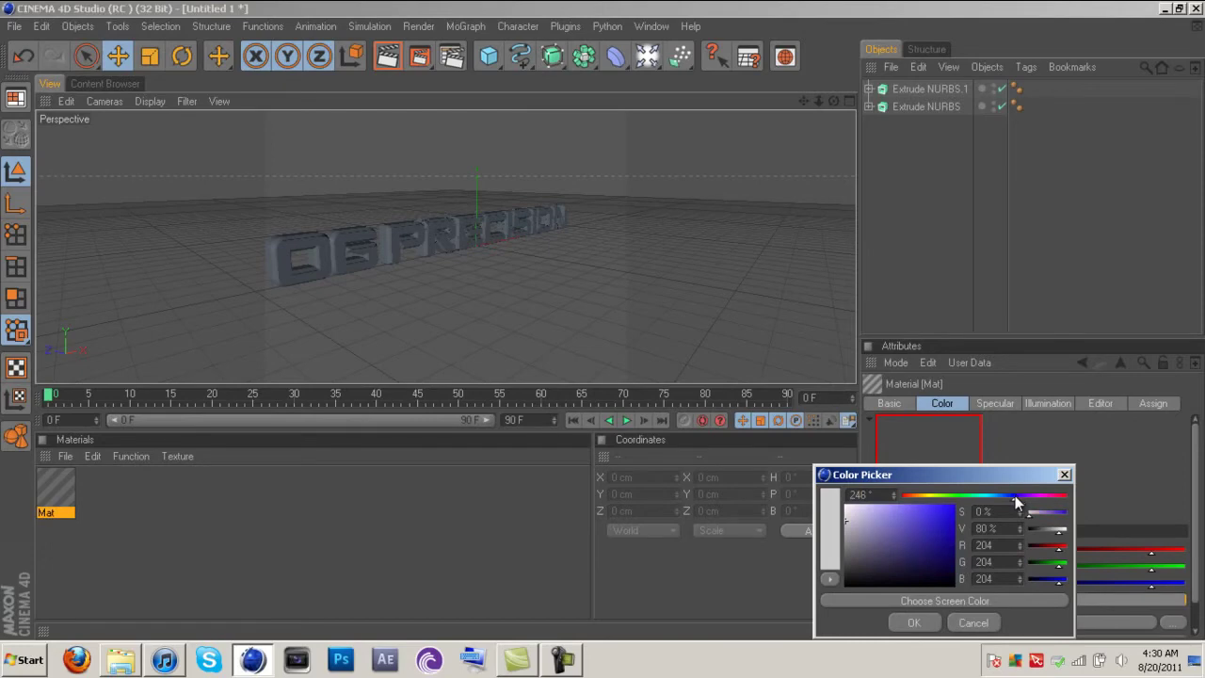
drag(1015, 495, 962, 503)
click(913, 622)
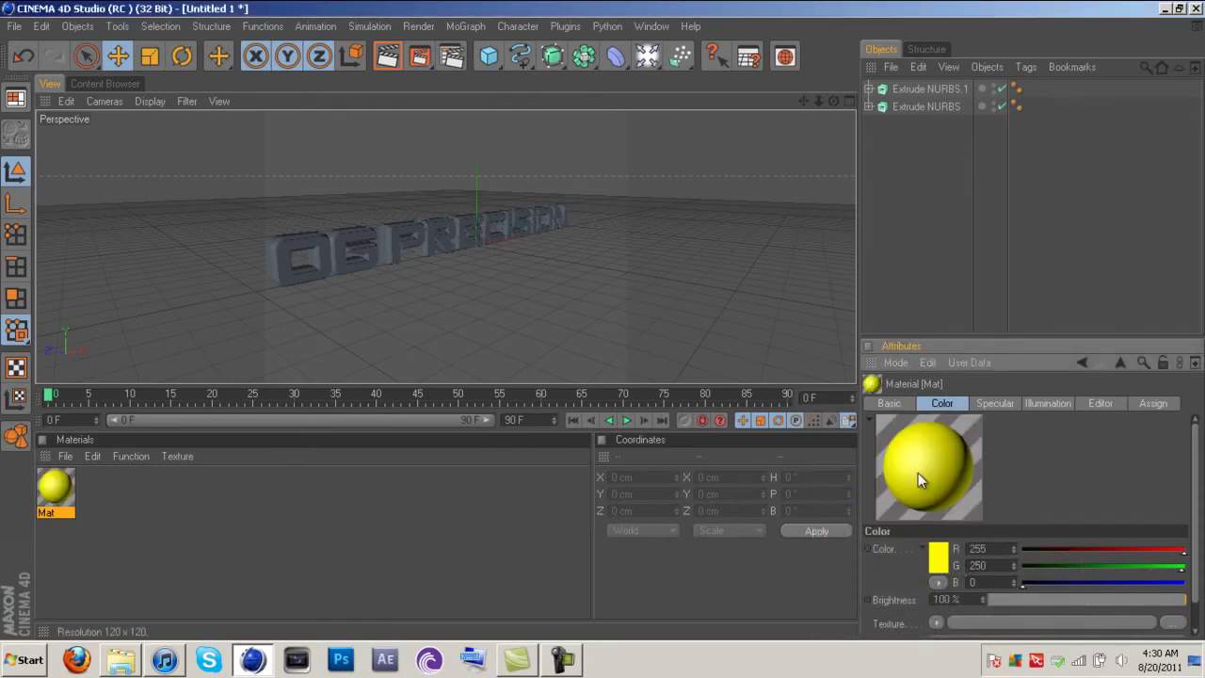
drag(918, 473, 323, 268)
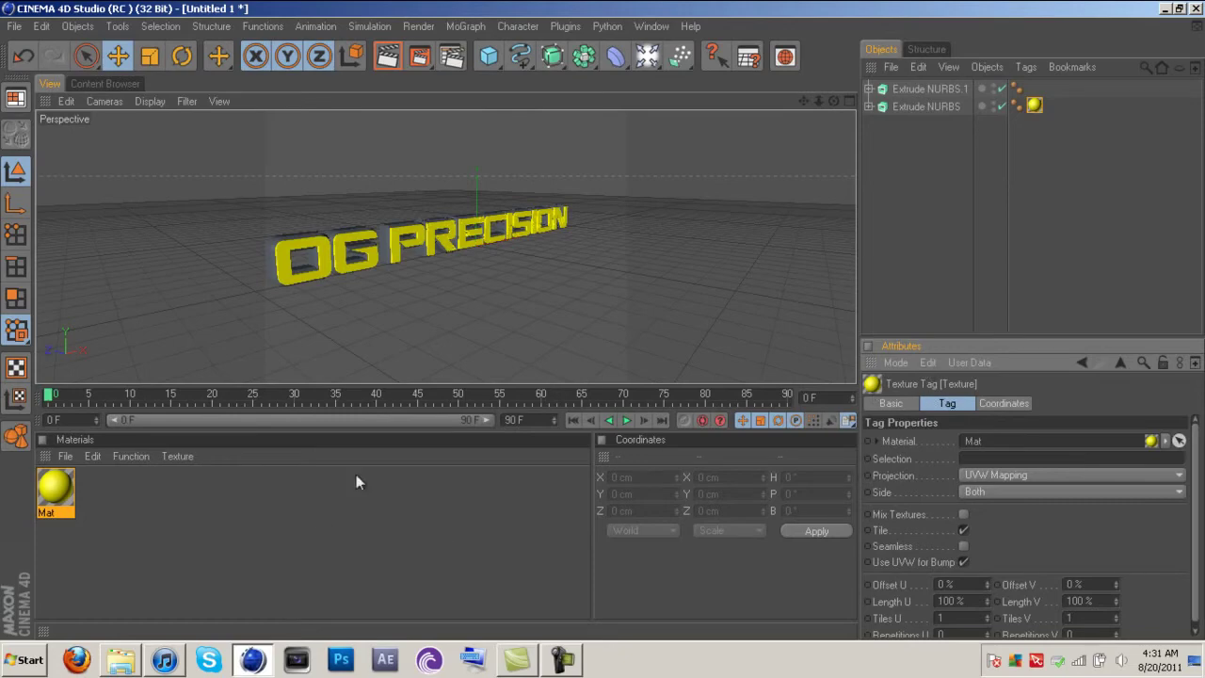
Step: Create a second material coloured black (RGB 0, 0, 0) and apply it to the filleted text copy
double_click(317, 517)
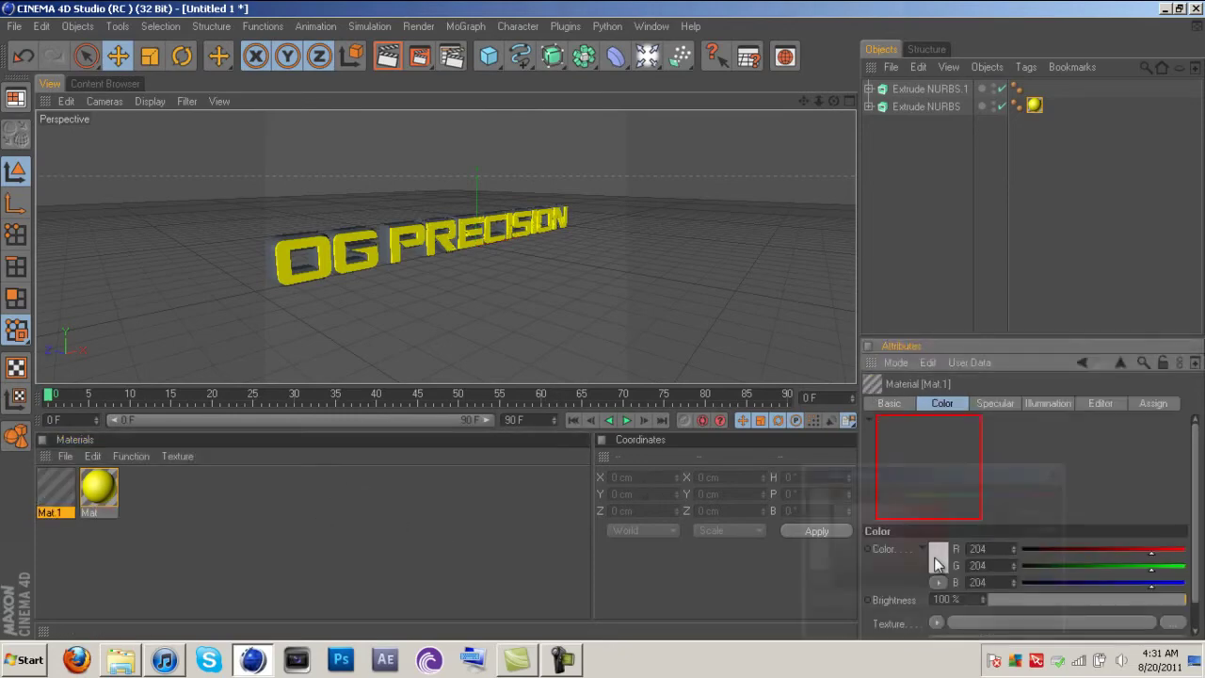
drag(898, 559, 838, 588)
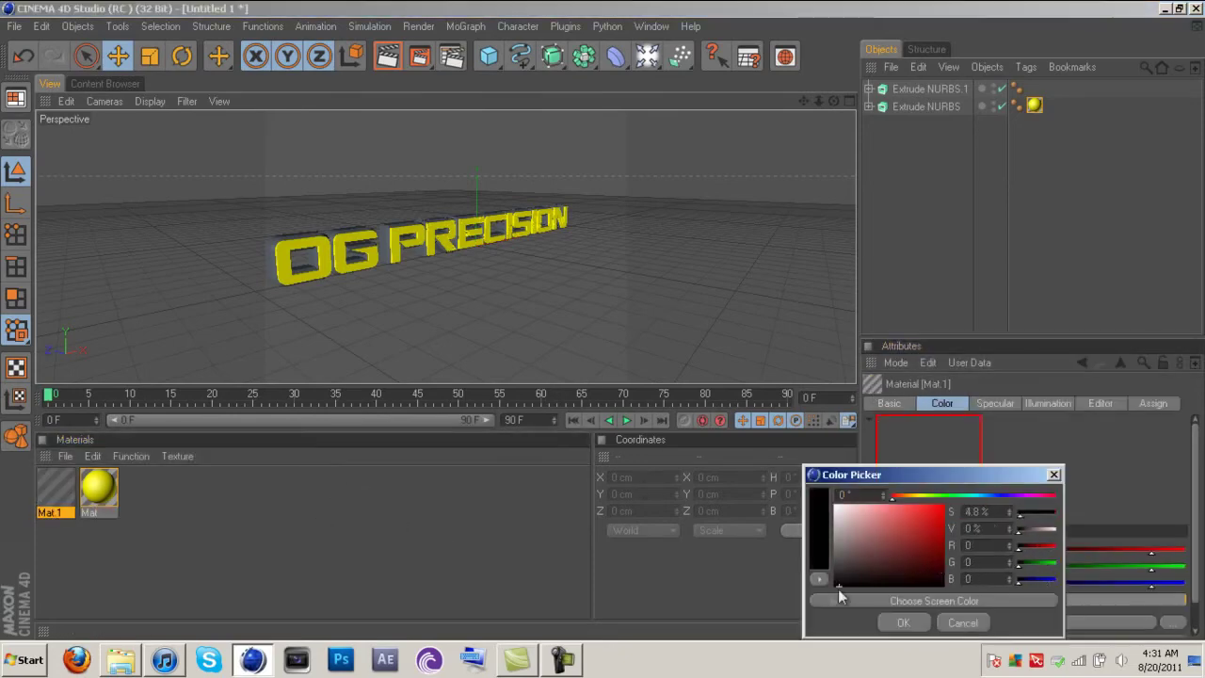
click(903, 622)
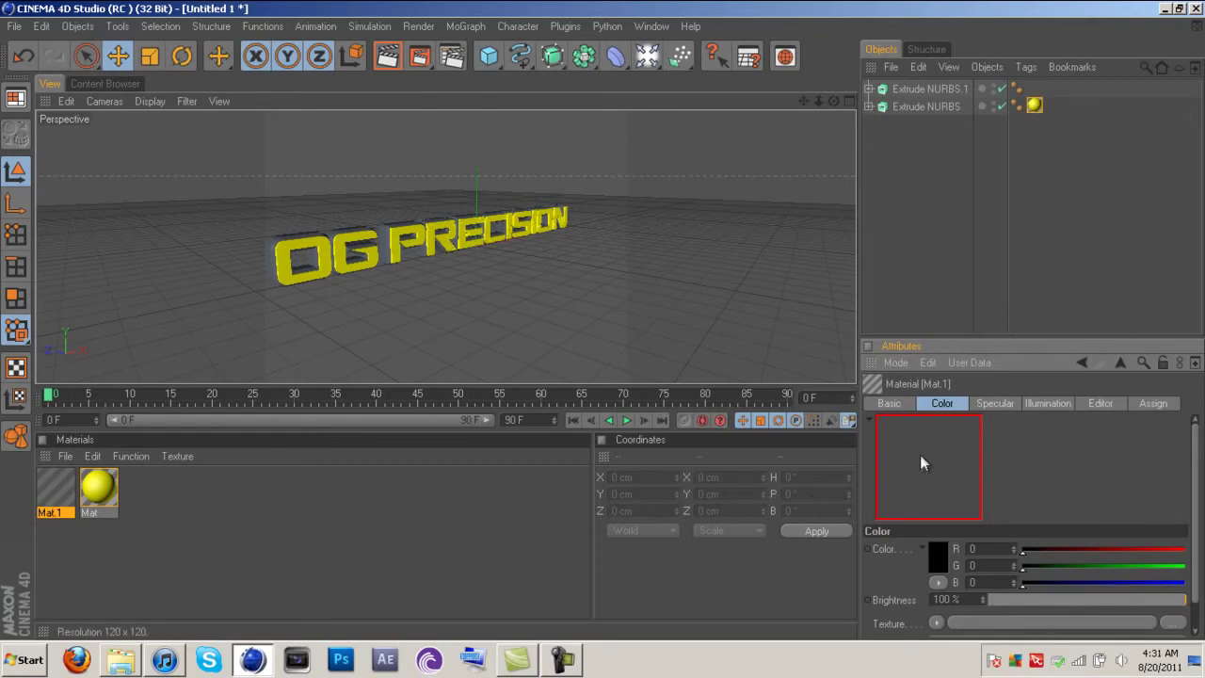
drag(274, 260, 273, 261)
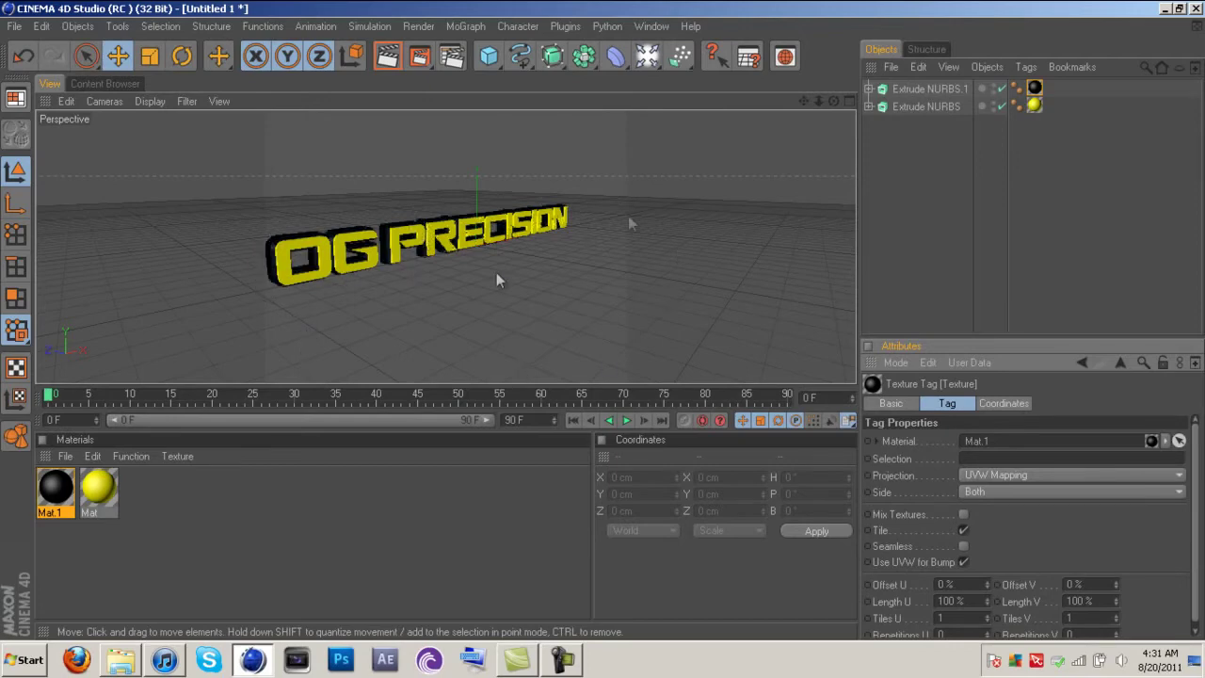
Step: Turn off the Specular channel on both the yellow and the black material
drag(832, 100, 598, 320)
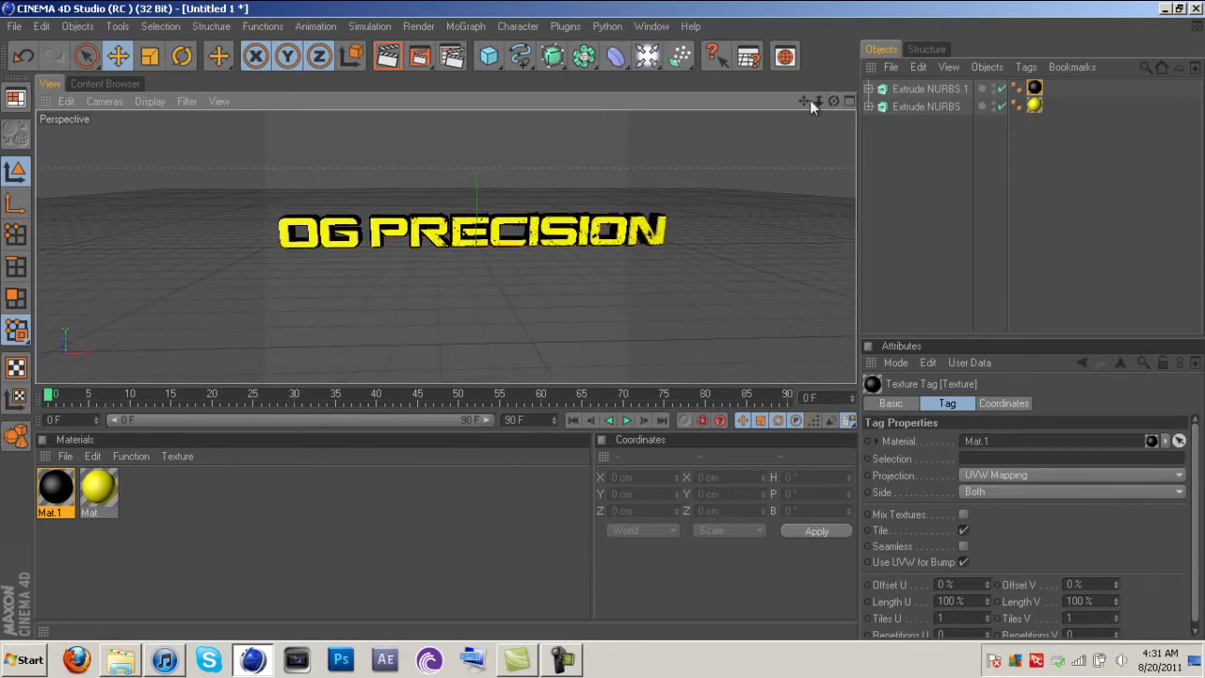
double_click(108, 487)
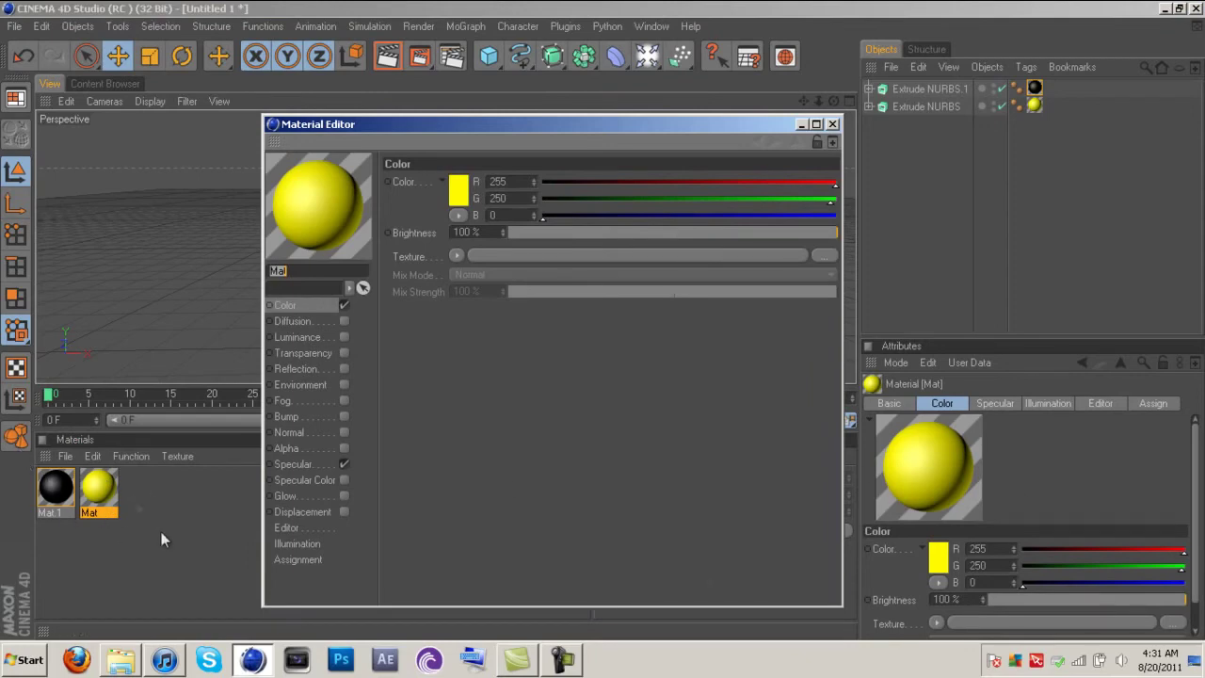
click(344, 464)
click(832, 124)
click(47, 497)
double_click(47, 496)
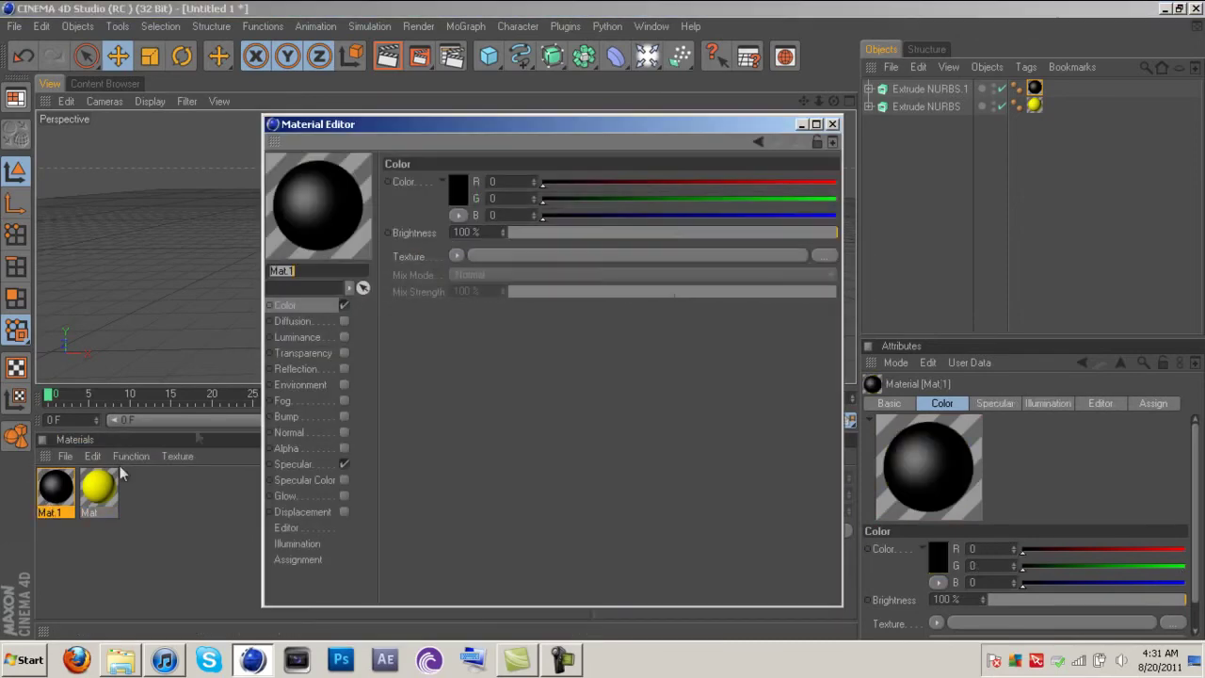
click(345, 464)
click(344, 464)
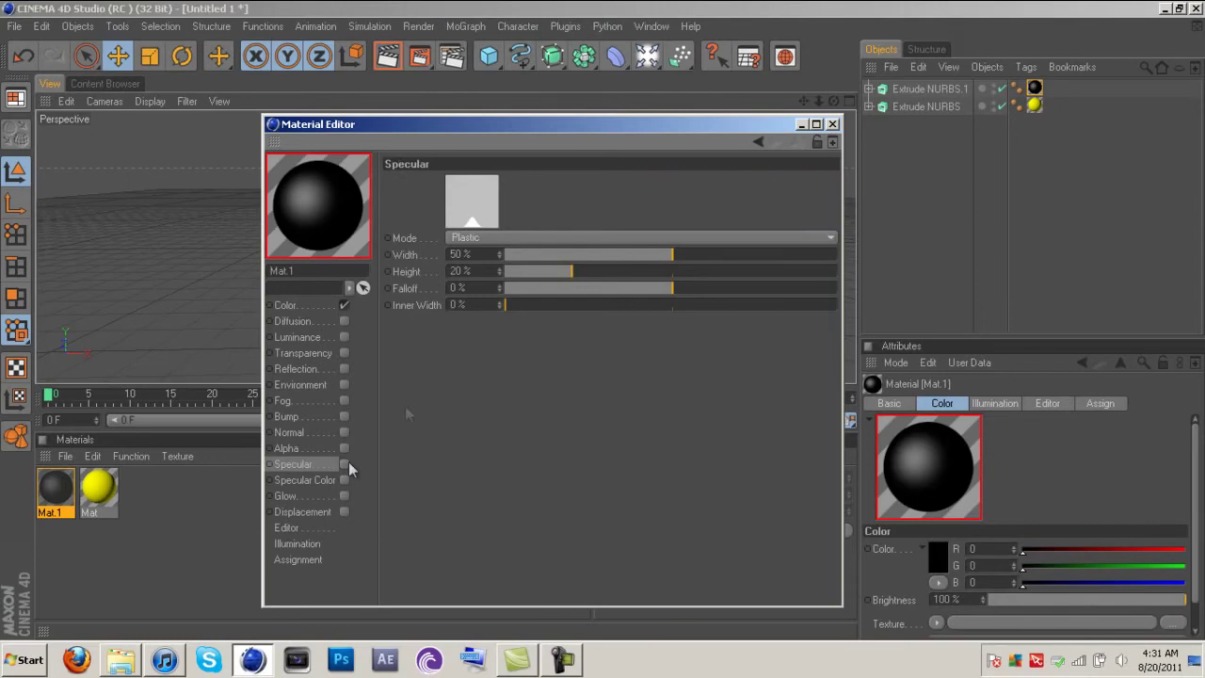
click(833, 123)
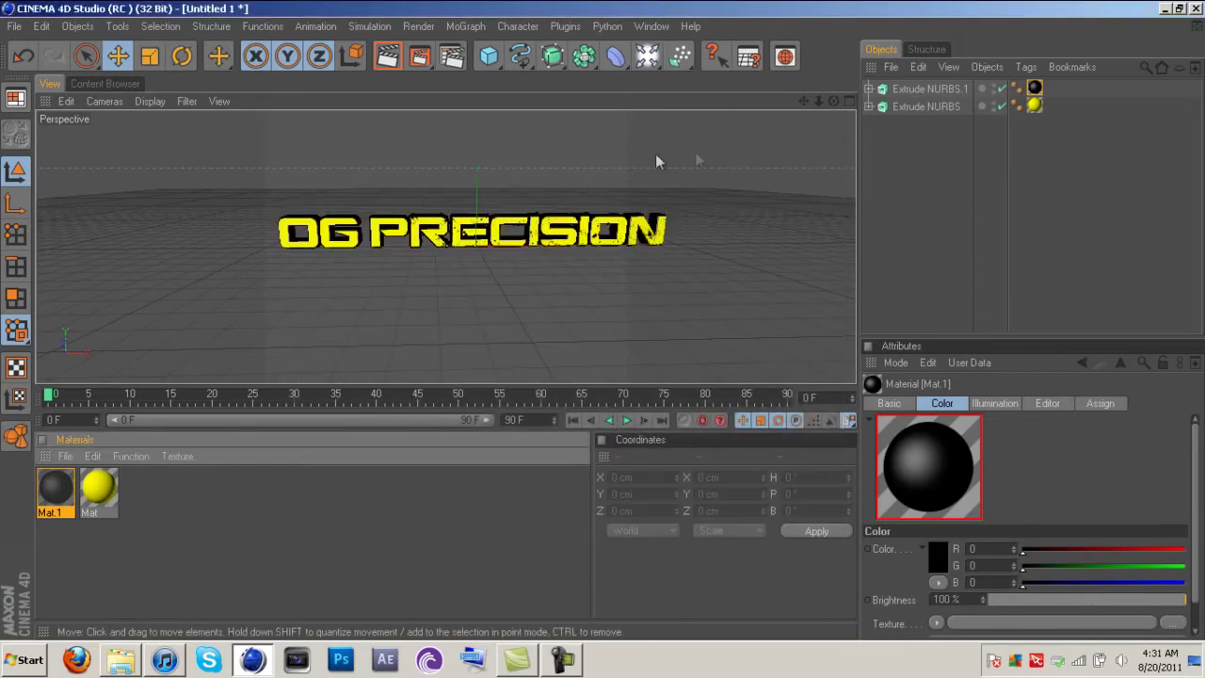
Step: Load the saved REAL TEXT render preset and make it the active render setting
drag(804, 102, 599, 329)
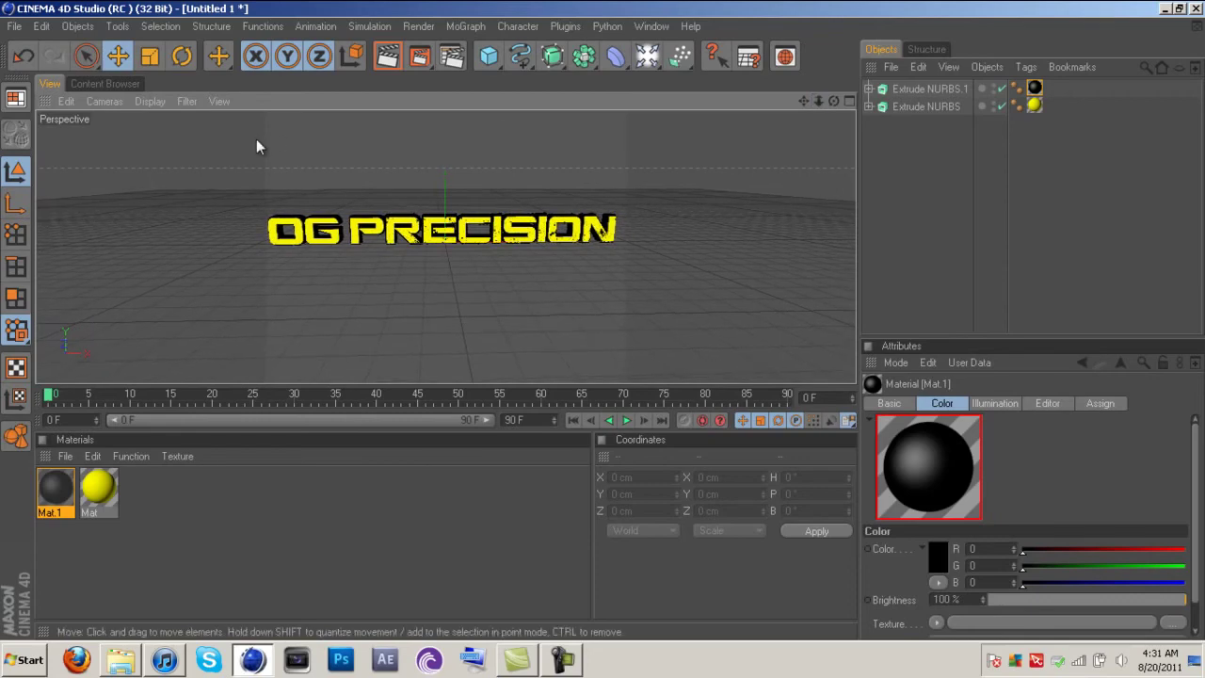
click(451, 56)
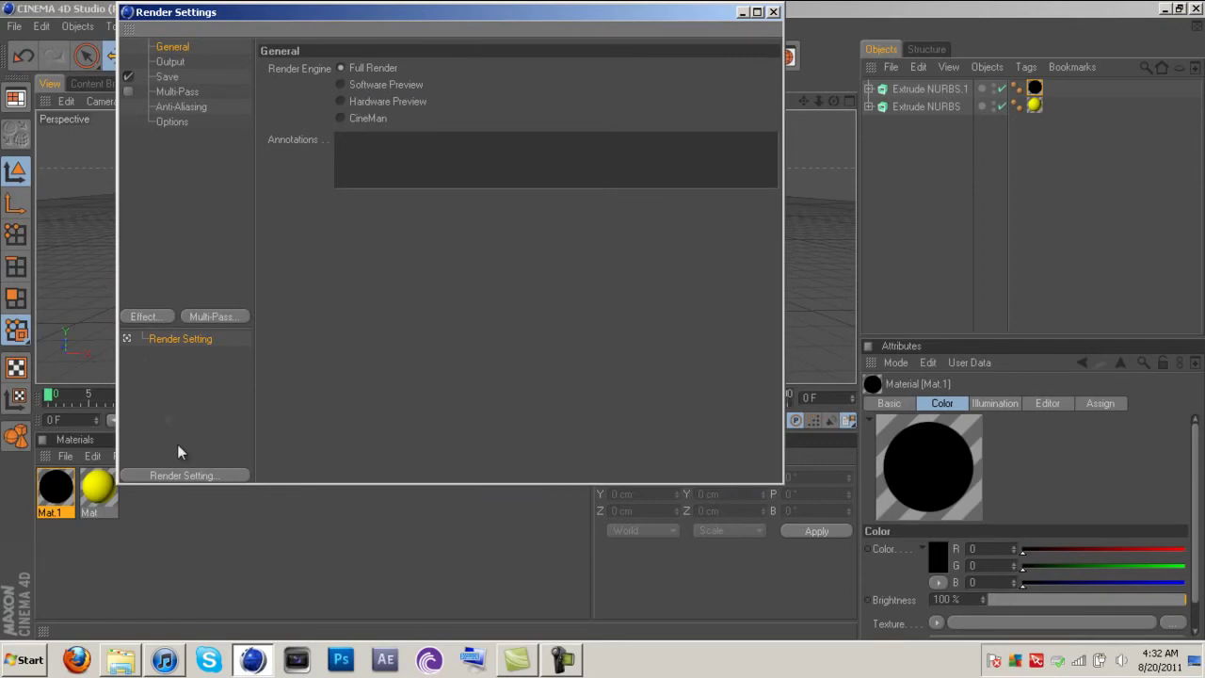
click(202, 475)
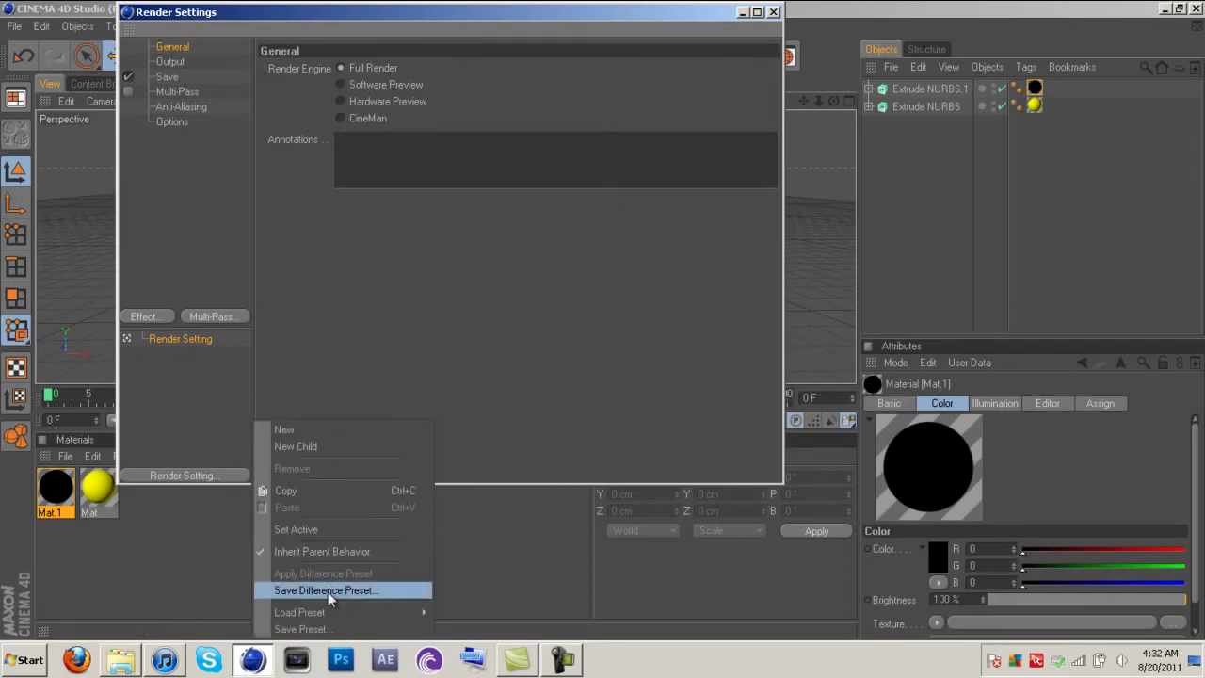
mouse_move(333, 615)
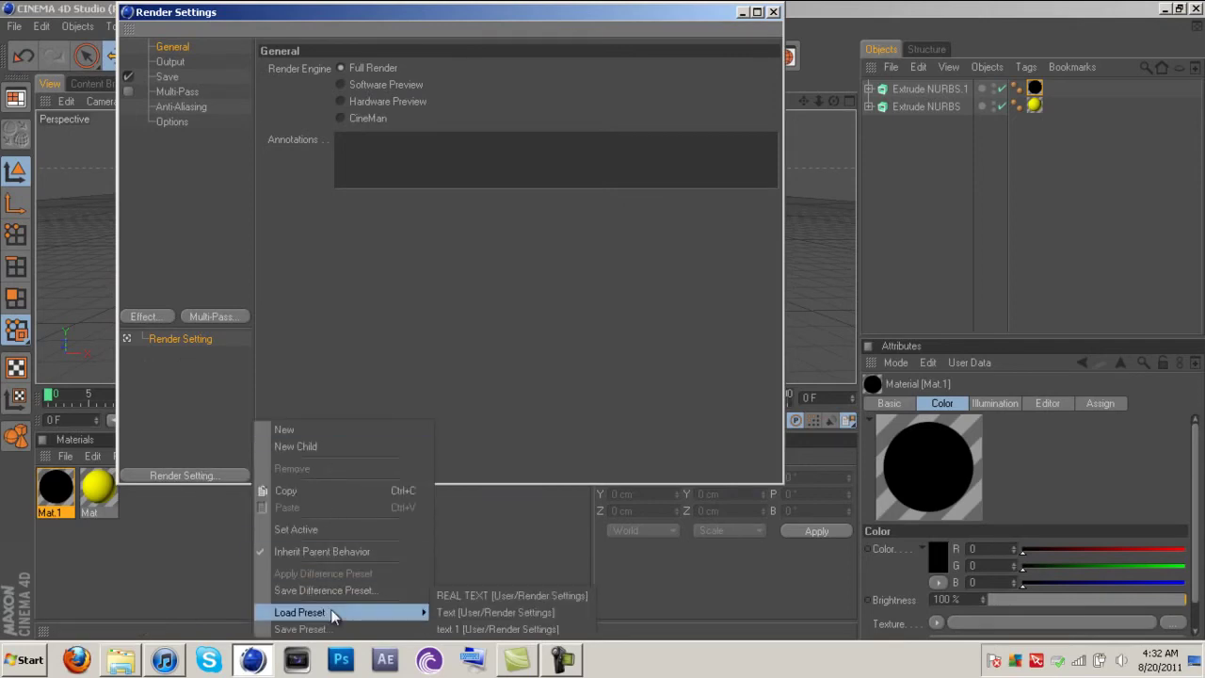
click(467, 598)
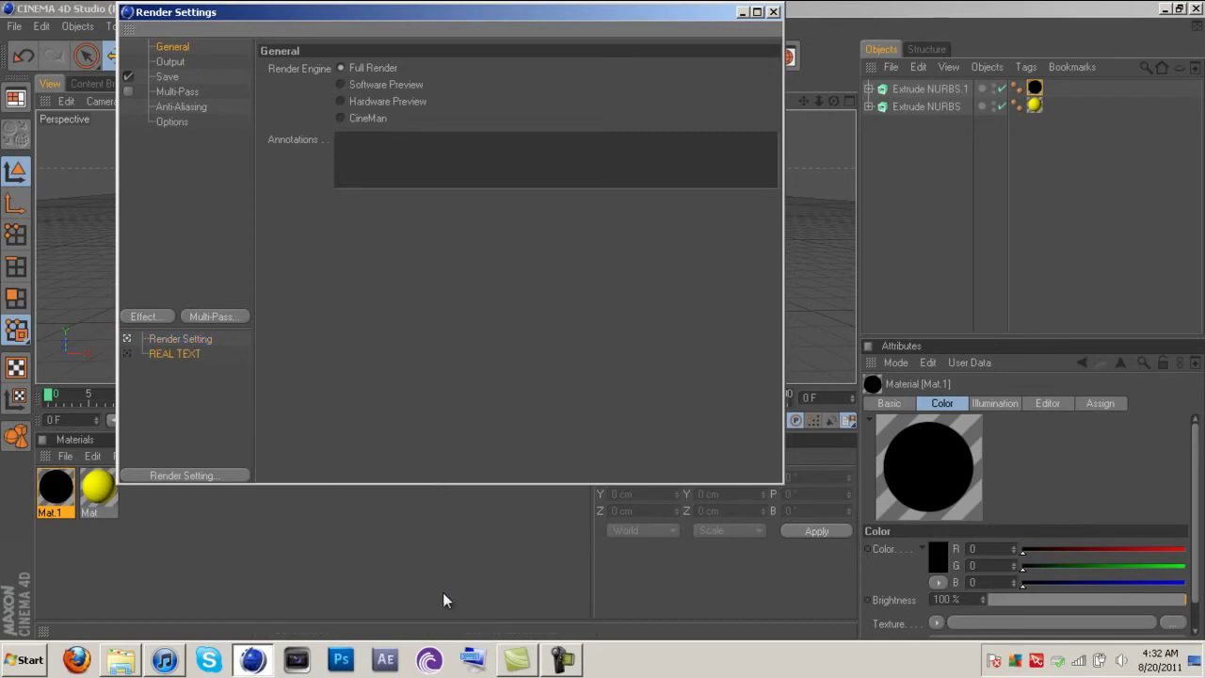
click(128, 354)
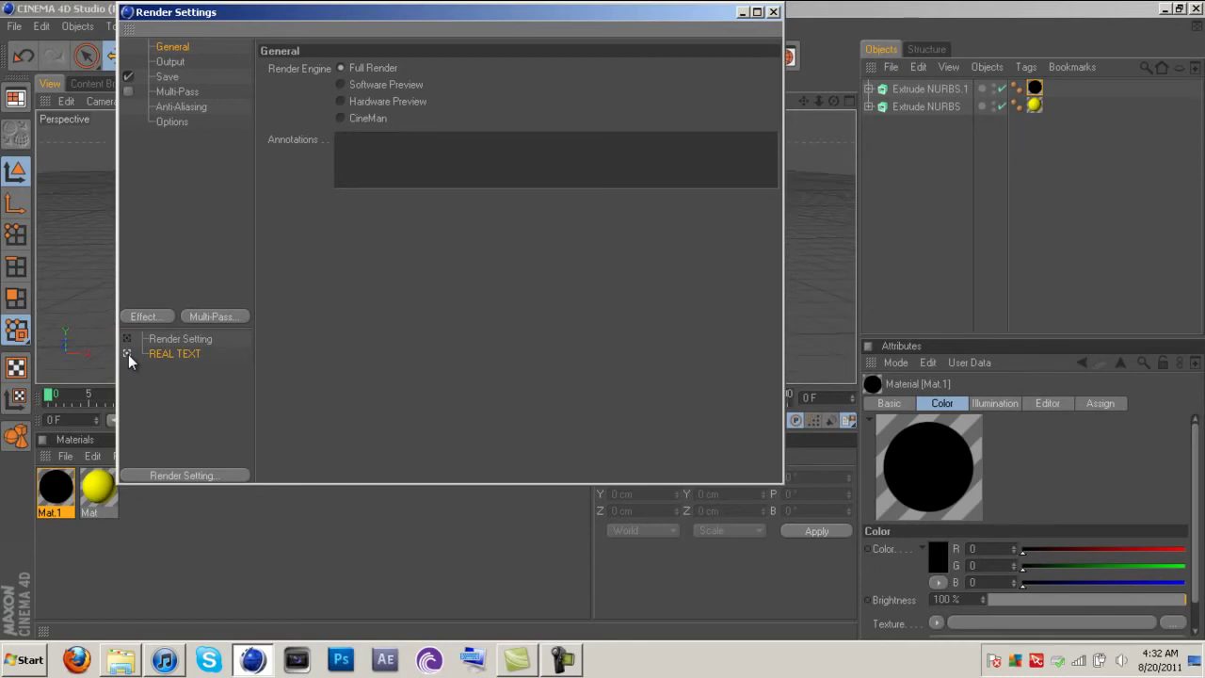
Step: Set the render output to the HDV/HDTV 720 25 film/video preset
click(186, 64)
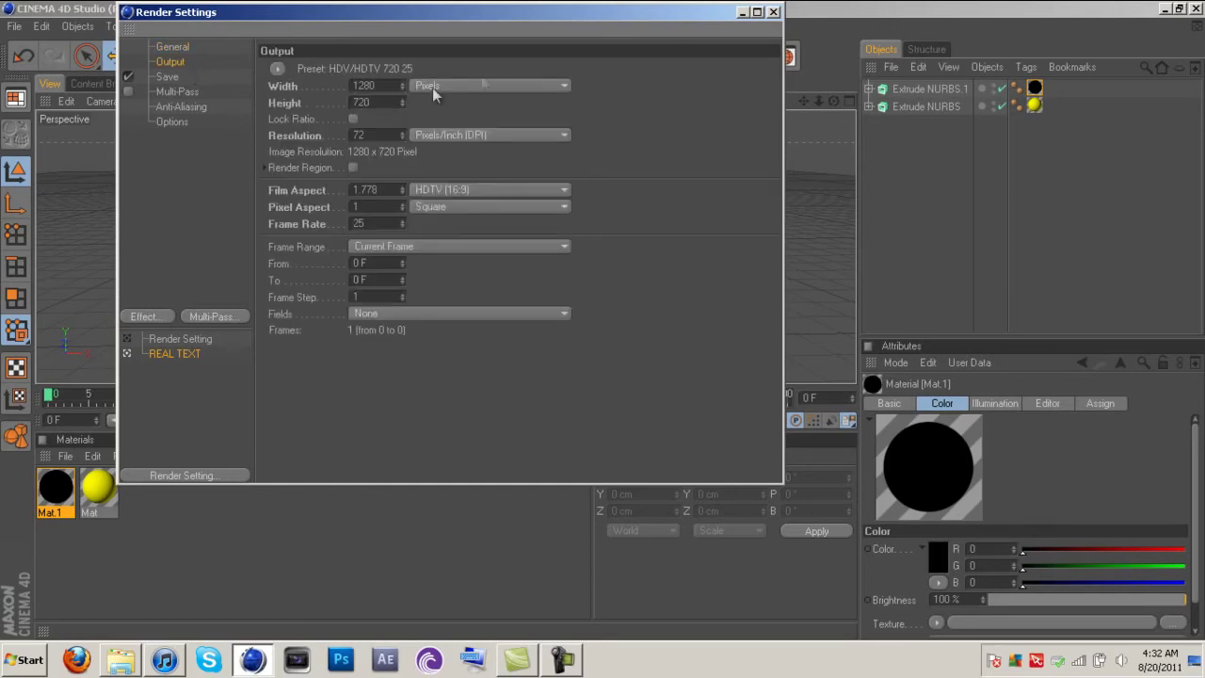
click(279, 68)
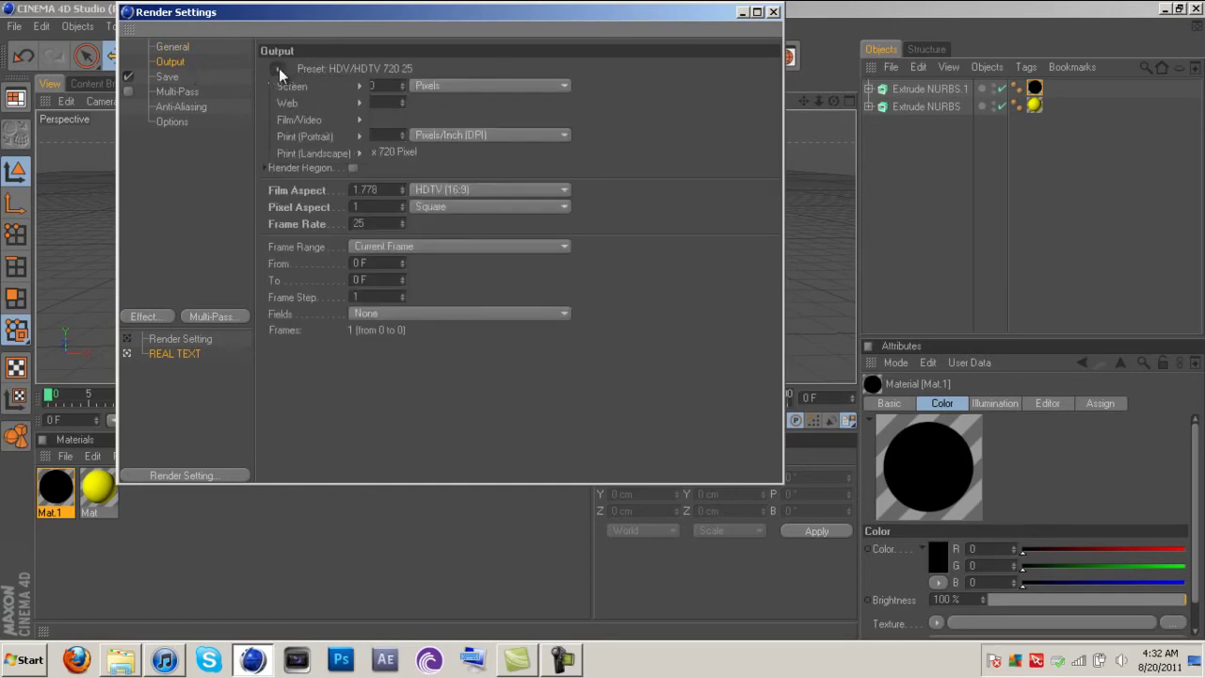
mouse_move(290, 81)
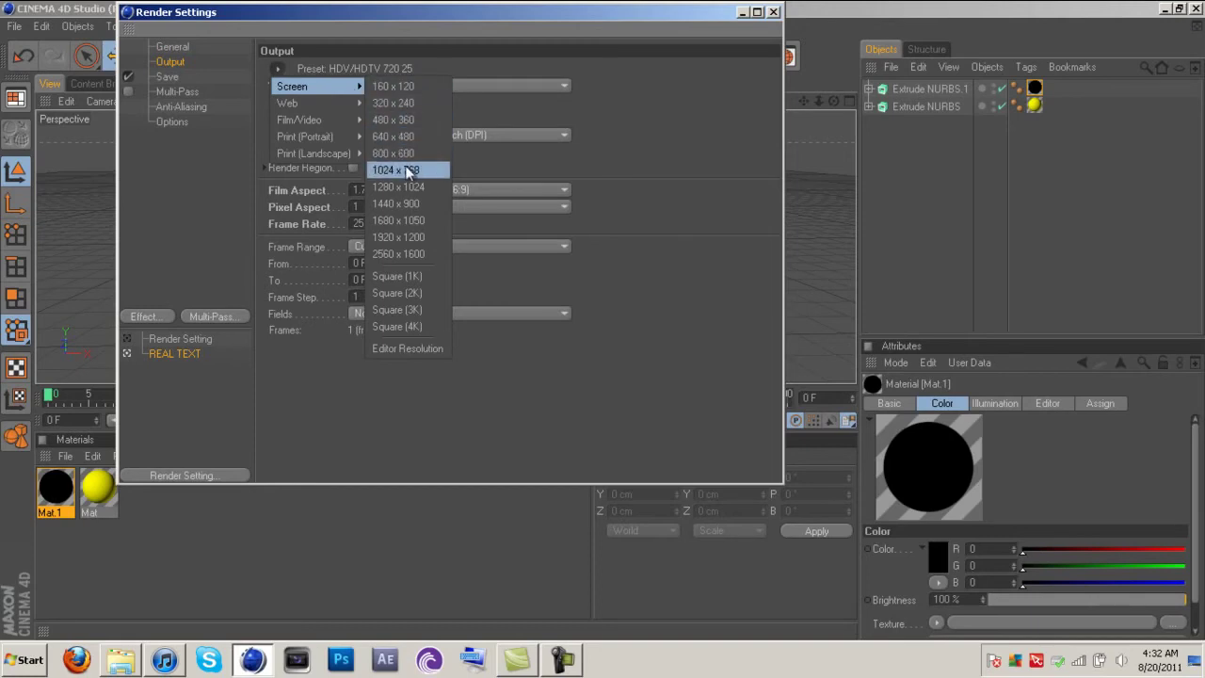
mouse_move(338, 124)
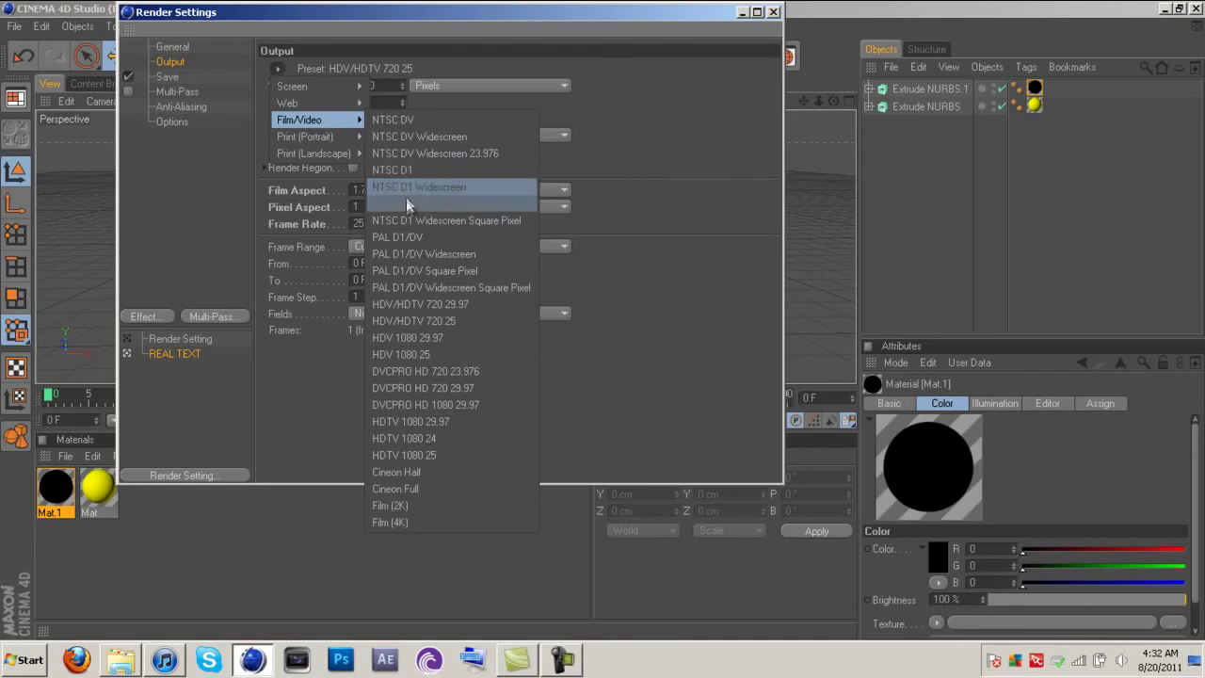
click(438, 321)
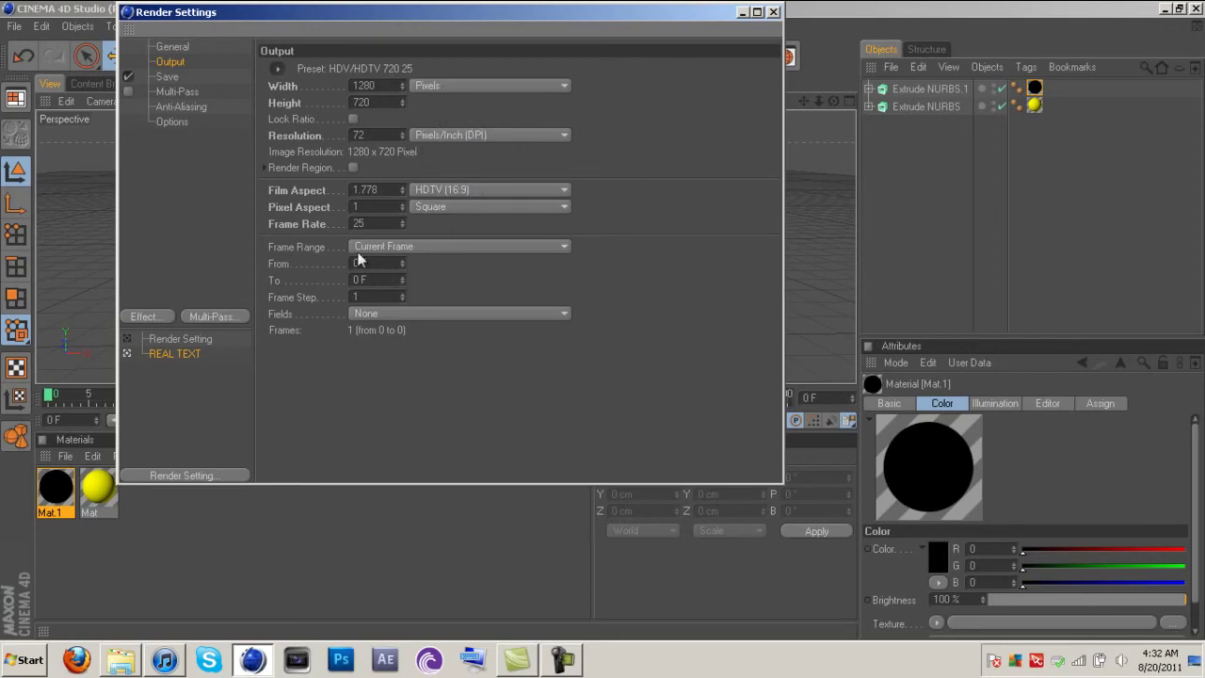
Step: Set the rendered image to save to the Desktop as Precision in QuickTime PNG format
click(176, 79)
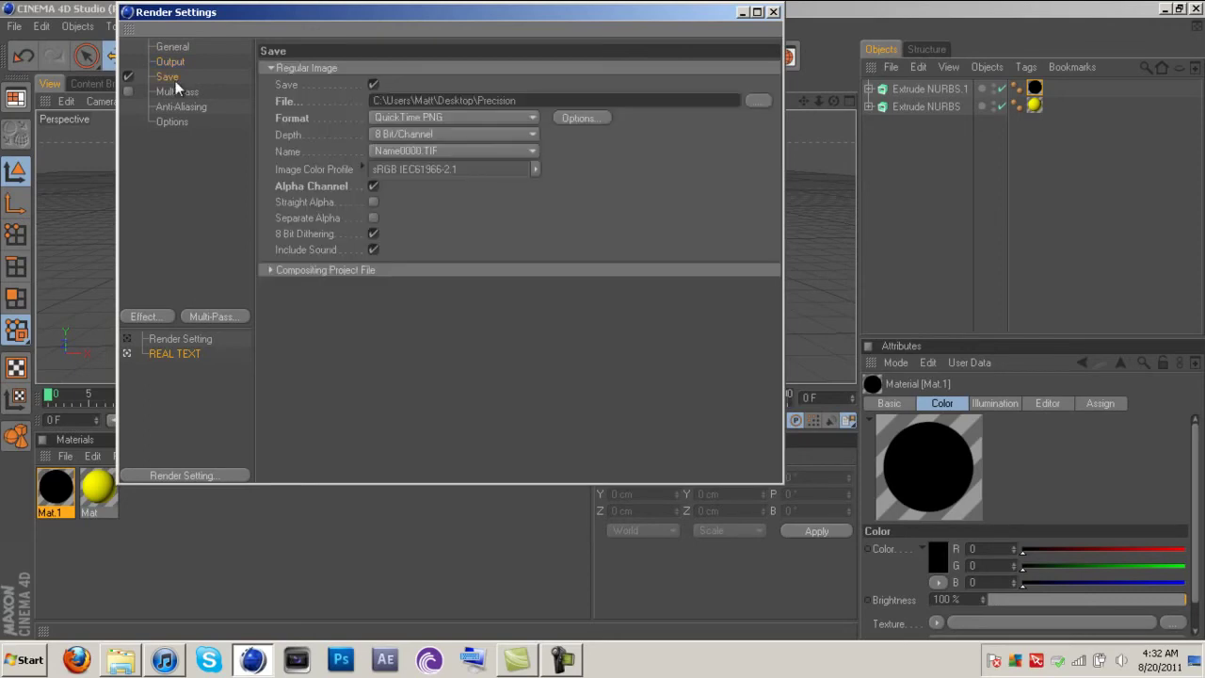
click(557, 100)
click(753, 101)
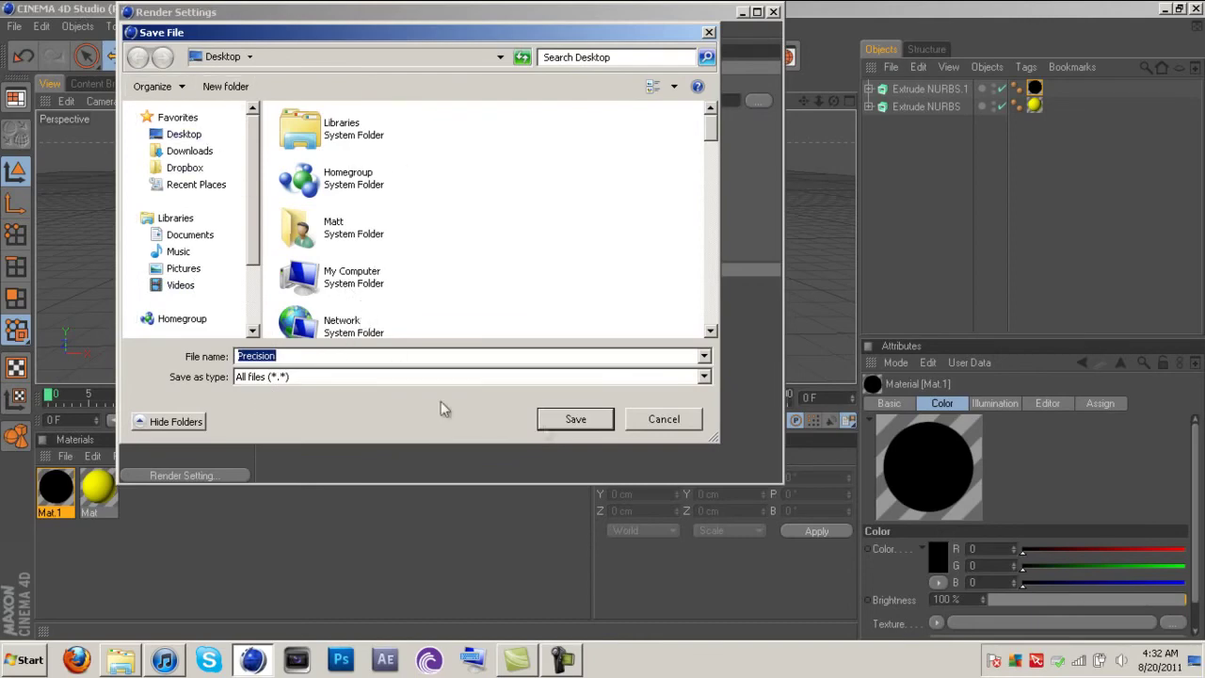
click(573, 418)
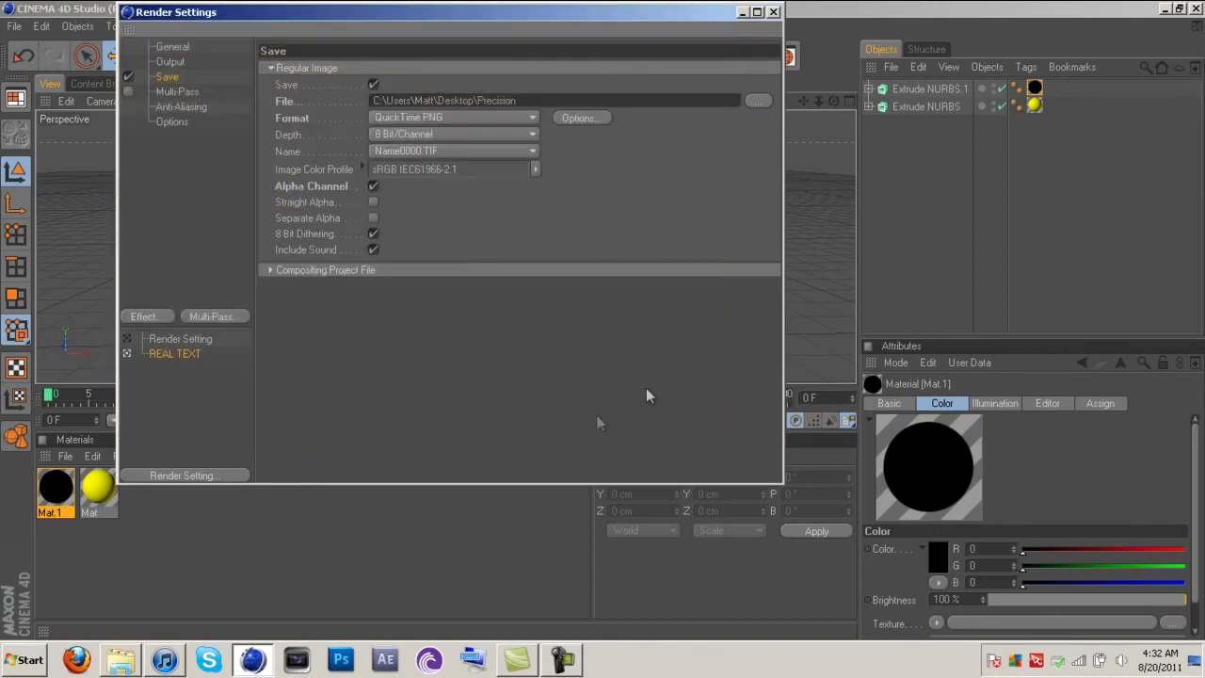
click(450, 118)
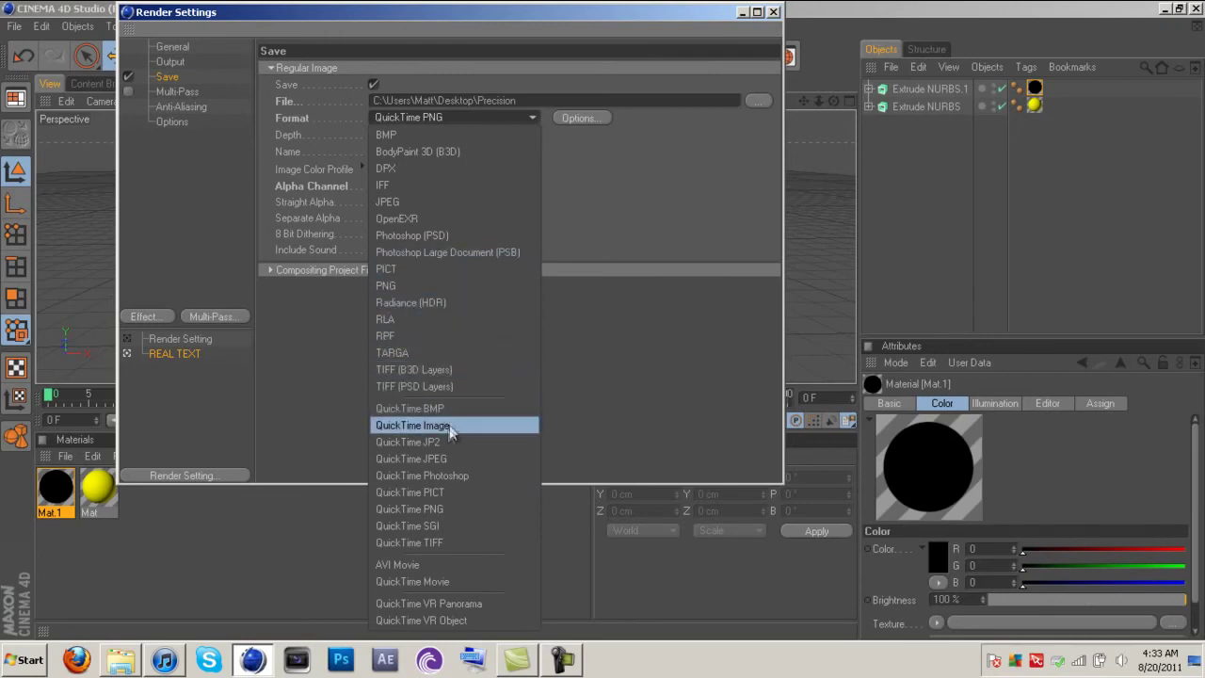
click(453, 509)
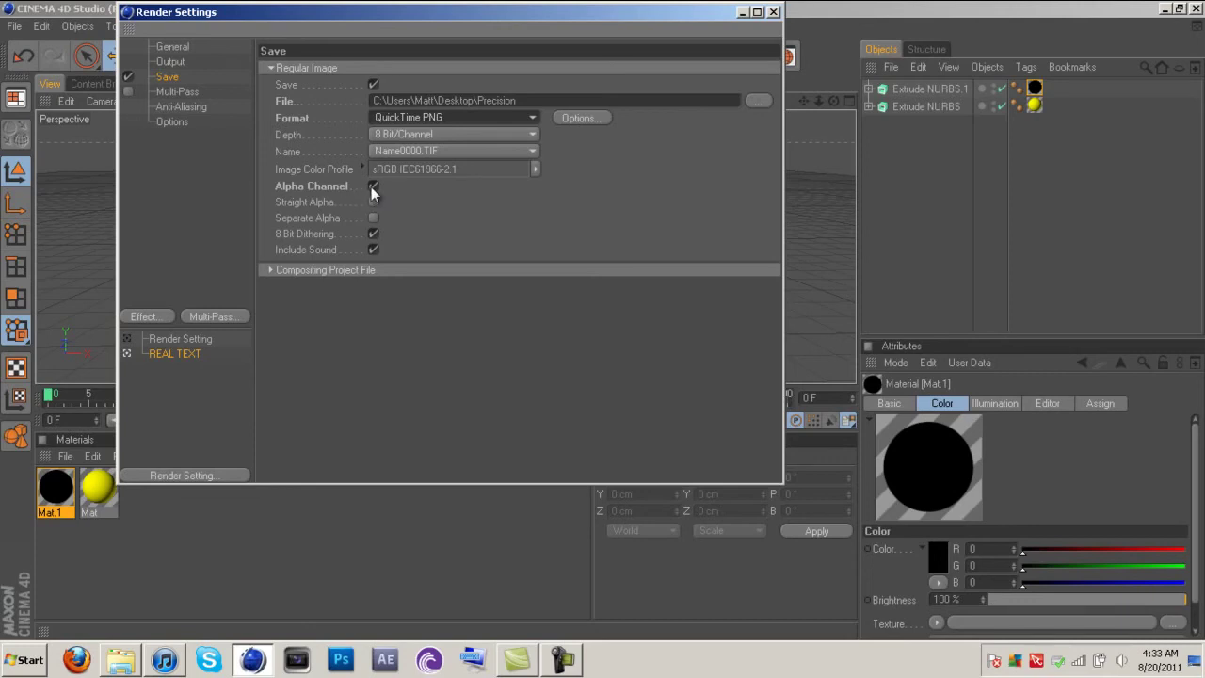
Step: Review the anti-aliasing type and filter choices and the general render options of the REAL TEXT setting
click(190, 93)
click(177, 106)
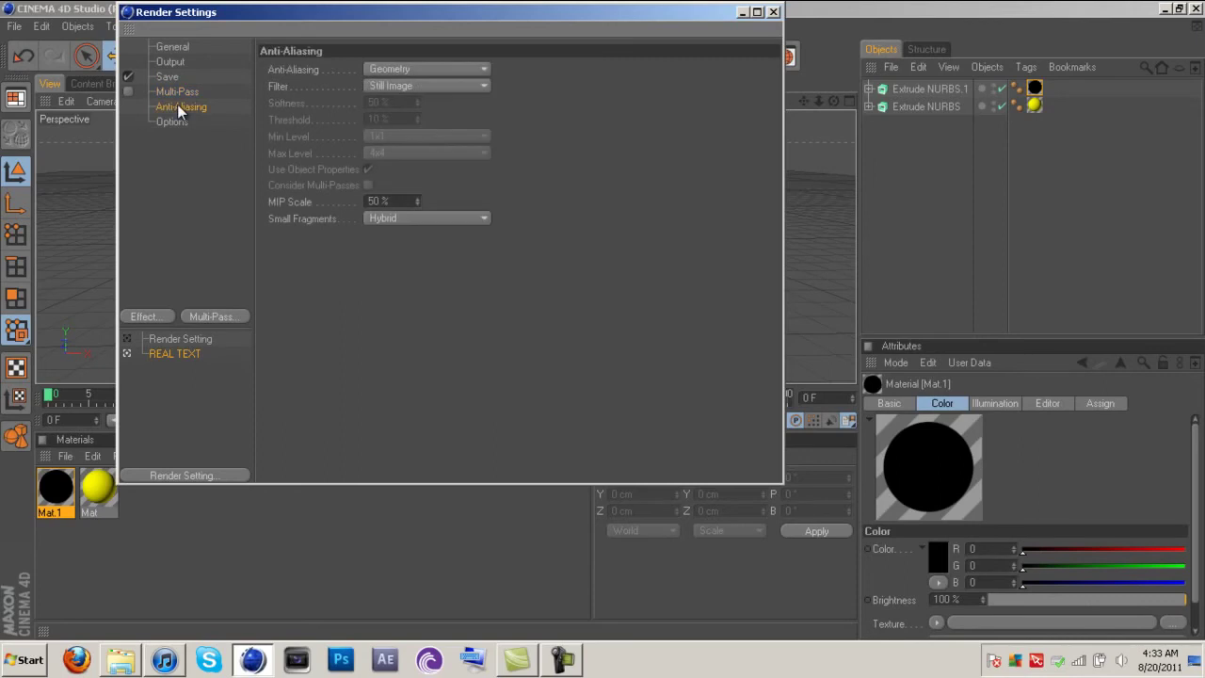
click(423, 85)
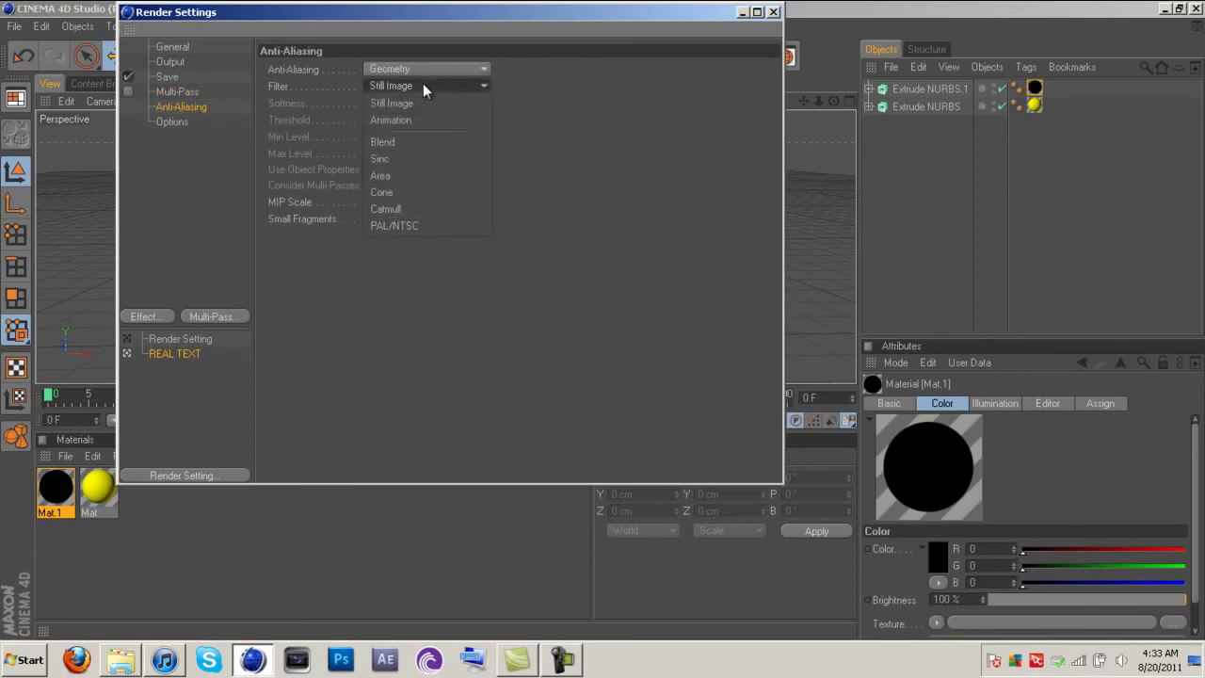
click(422, 82)
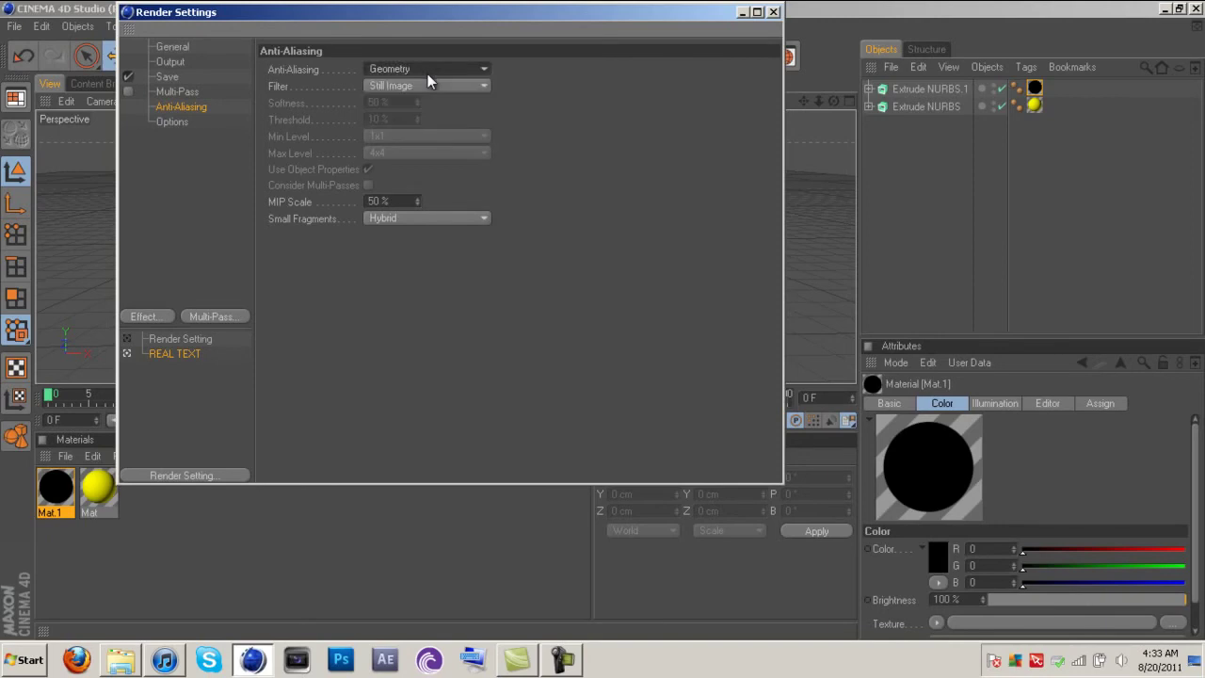
click(172, 122)
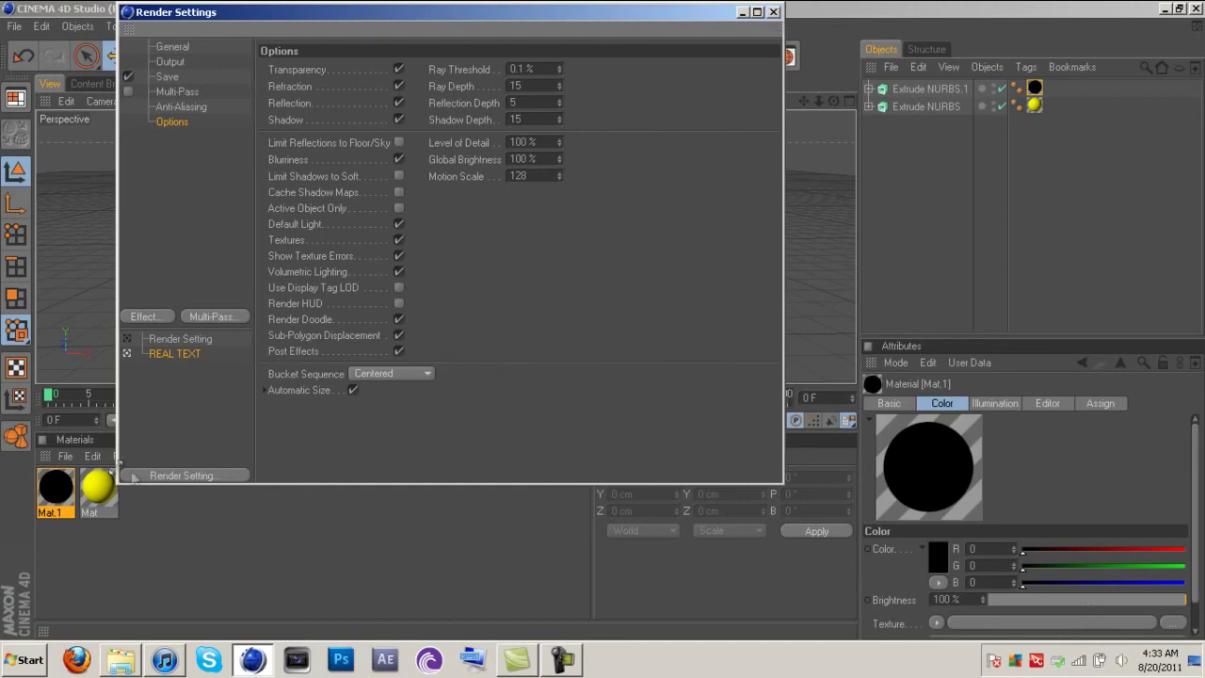
click(175, 476)
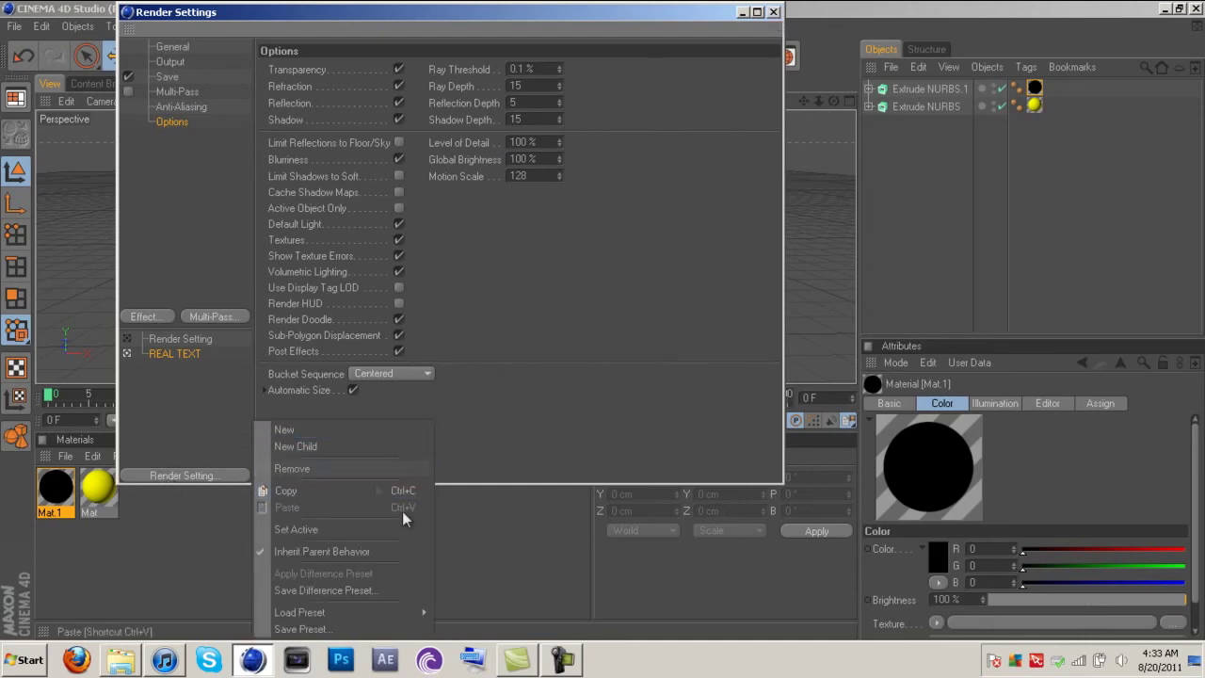
click(353, 629)
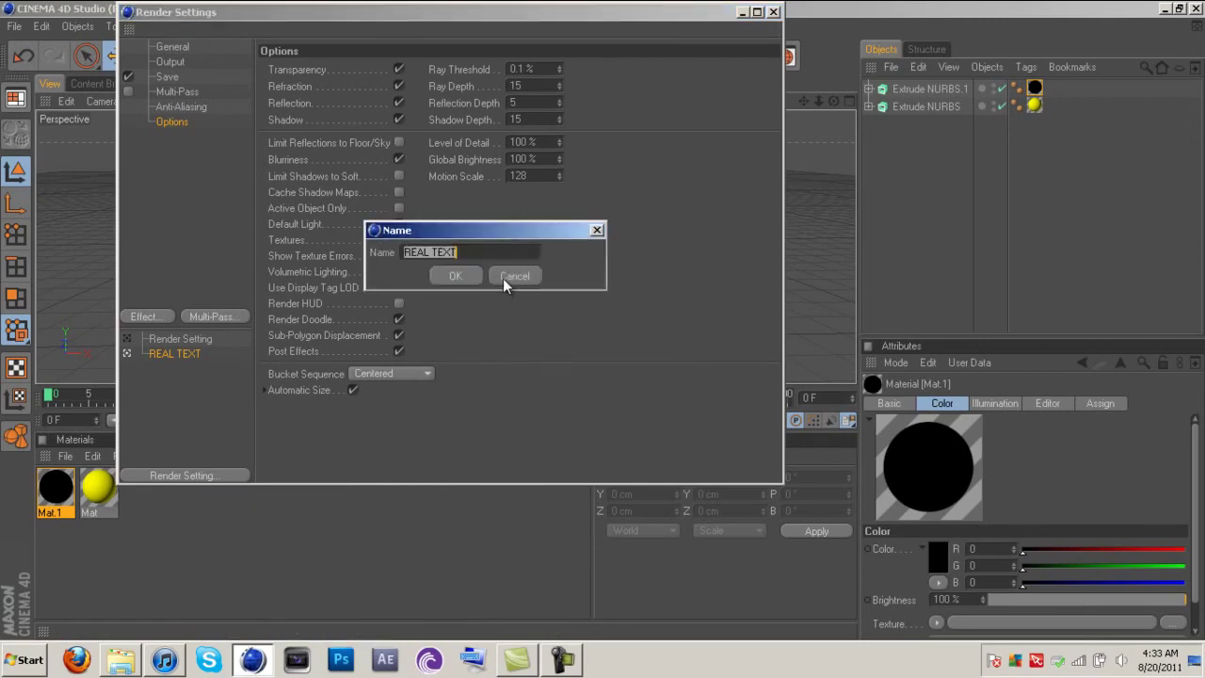
click(505, 277)
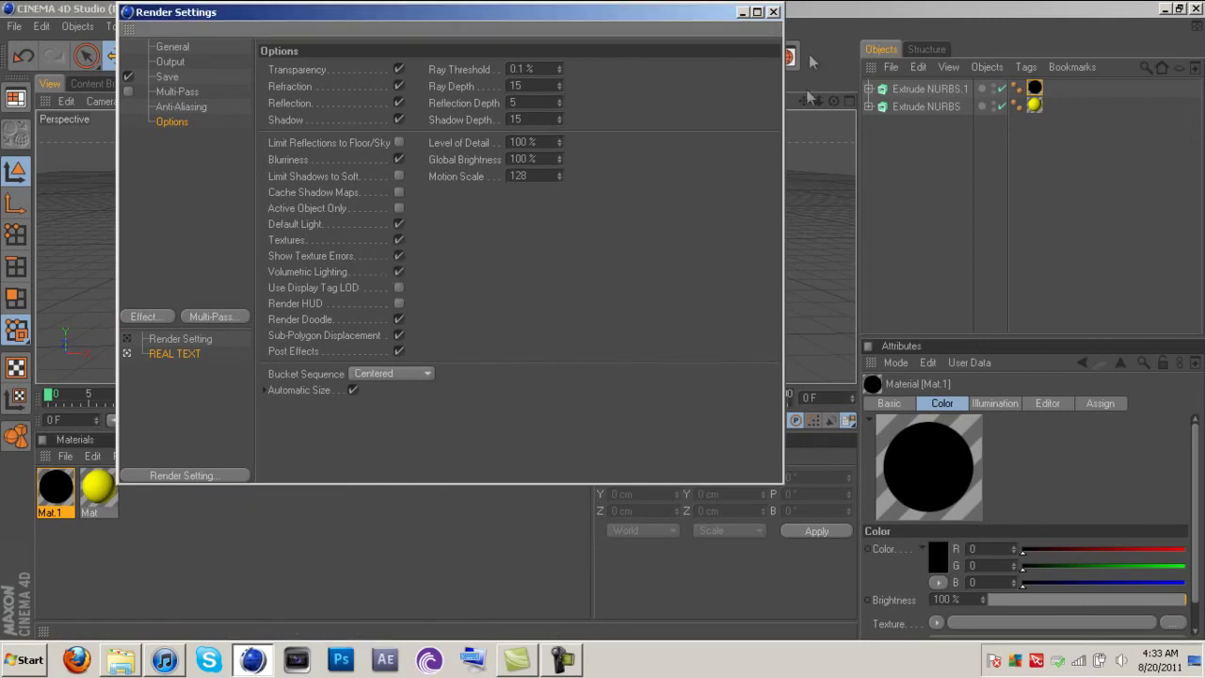
click(179, 477)
mouse_move(351, 612)
click(498, 596)
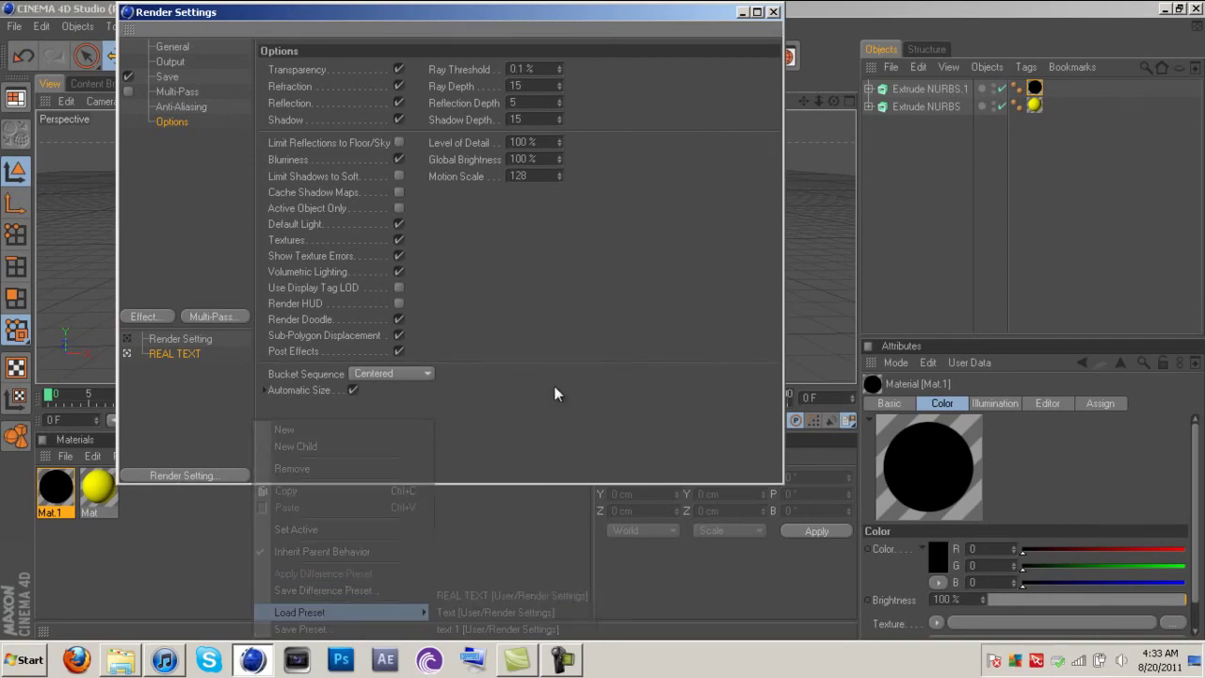
click(128, 353)
Step: Close the render settings and render the text image to the Picture Viewer
click(773, 13)
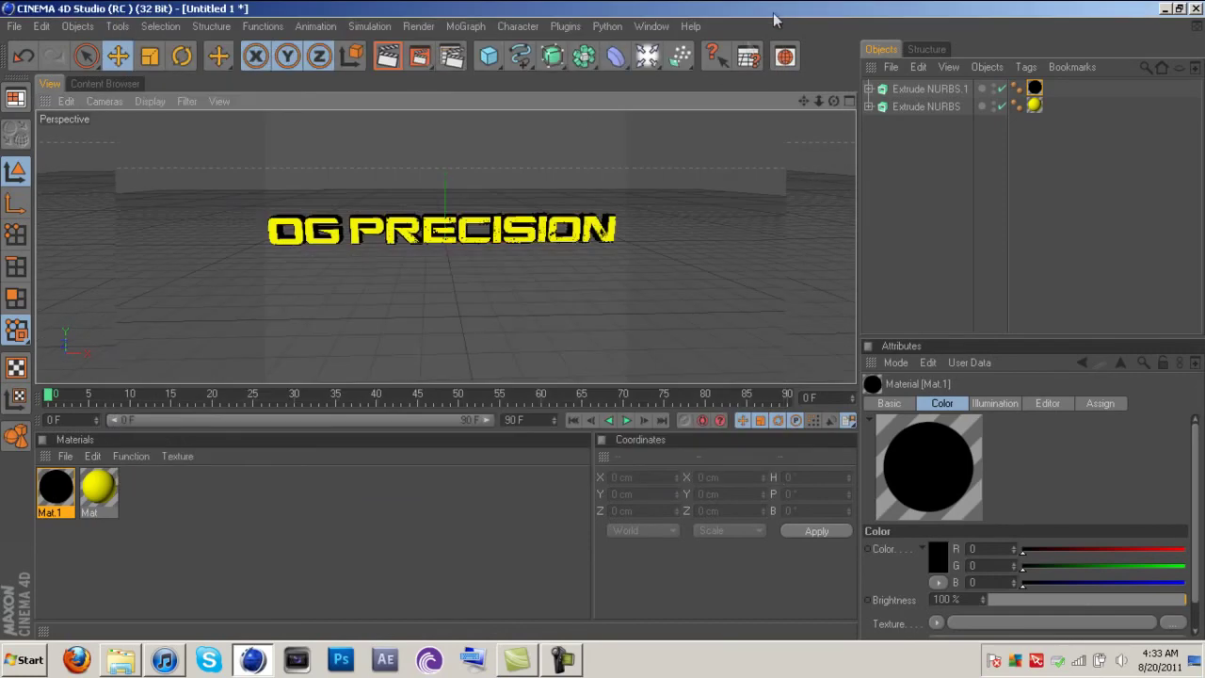
click(418, 56)
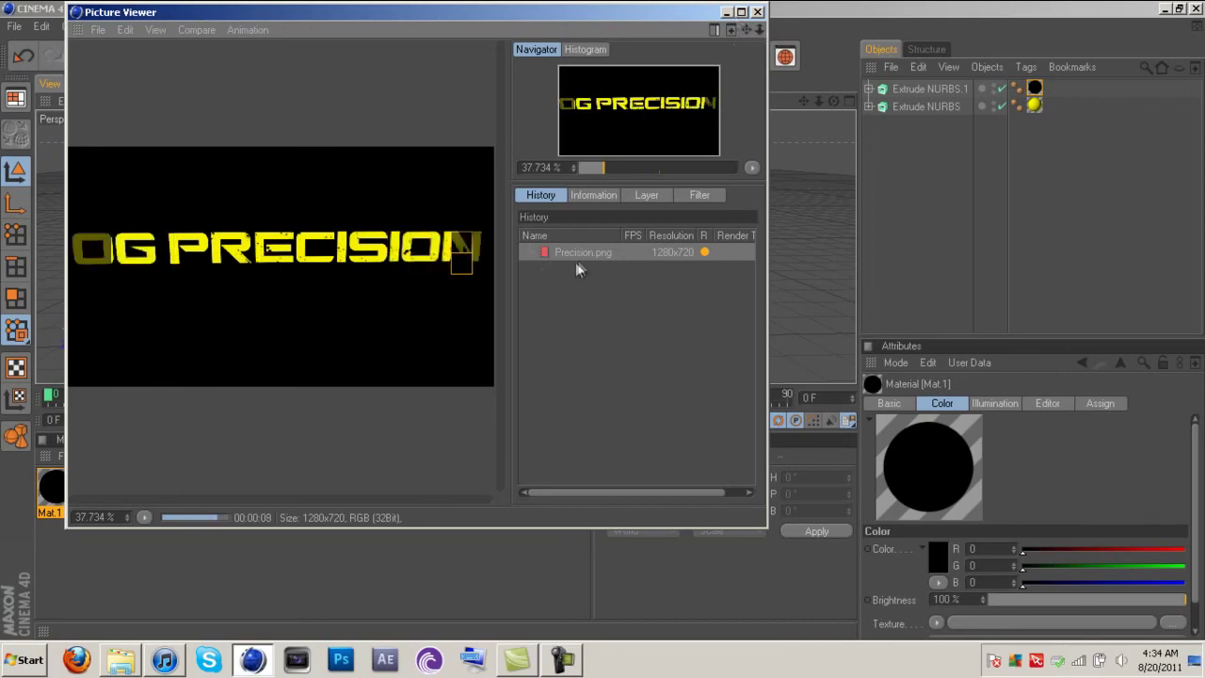
click(757, 12)
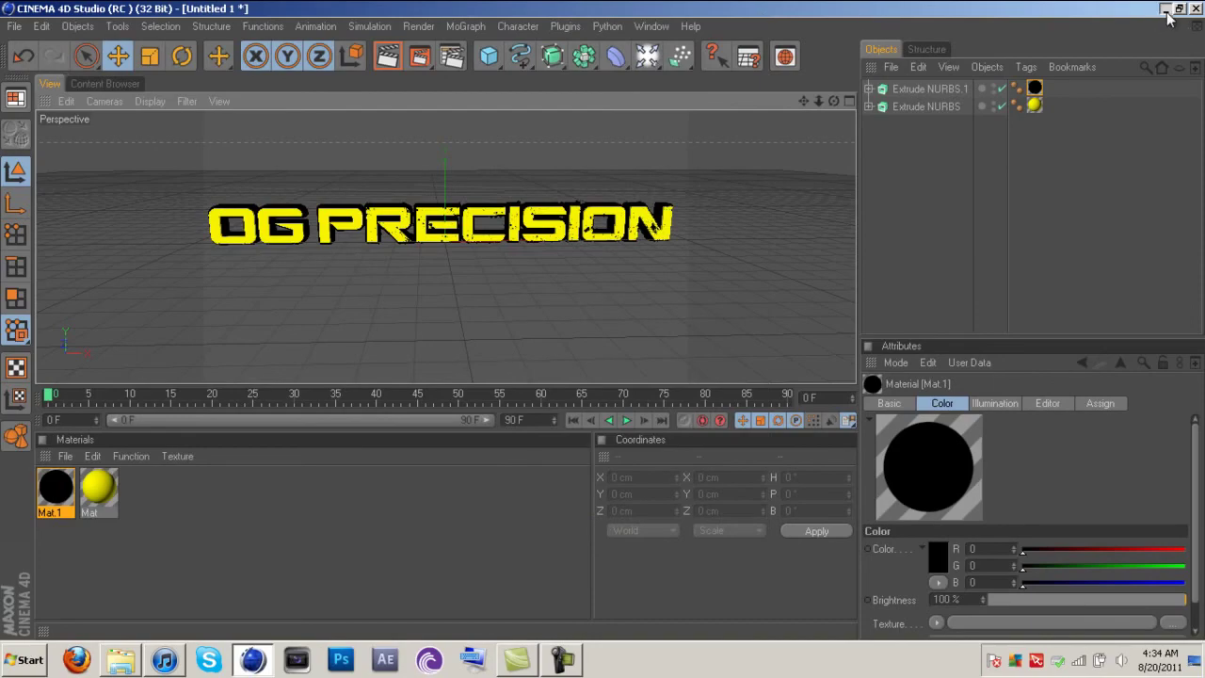
Step: Switch to the desktop, reposition the rendered Precision image file and open it in Windows Photo Viewer
click(1166, 8)
drag(549, 263, 490, 335)
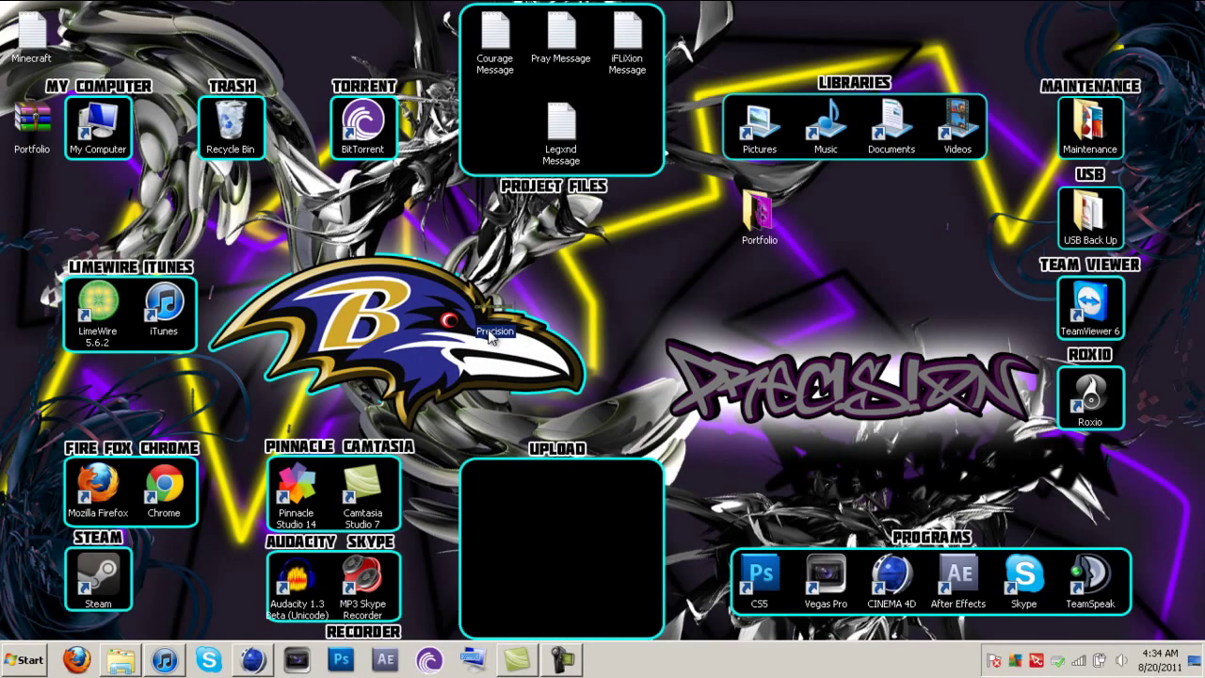
double_click(492, 334)
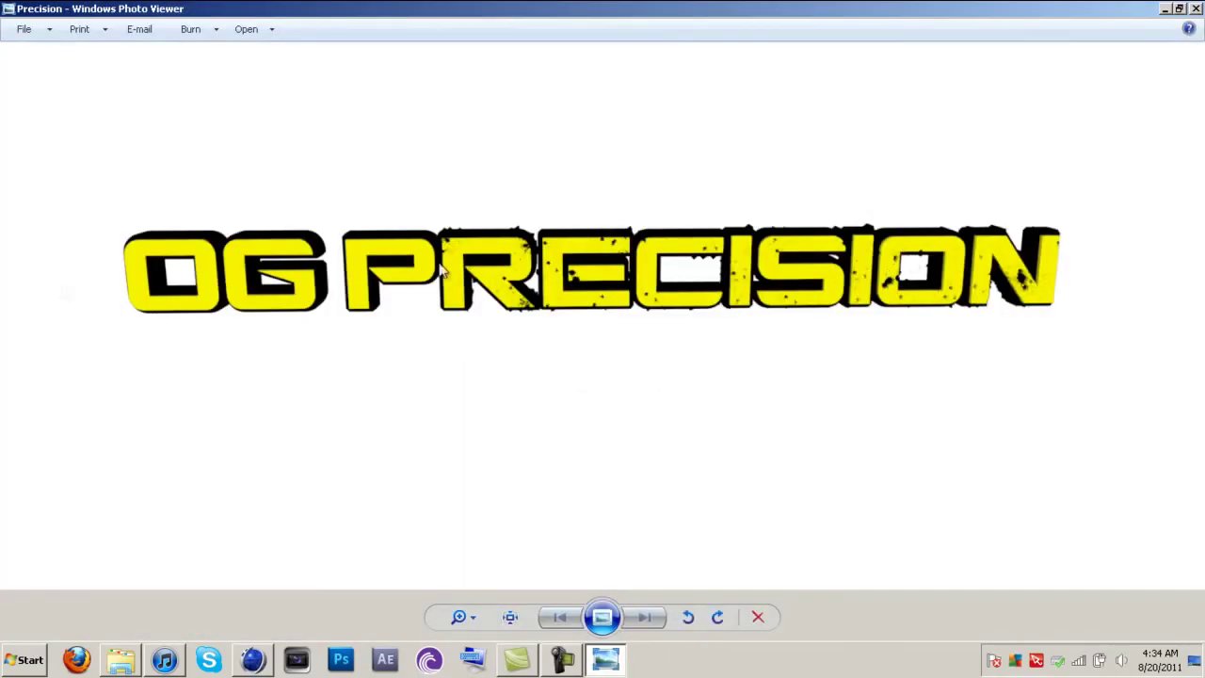